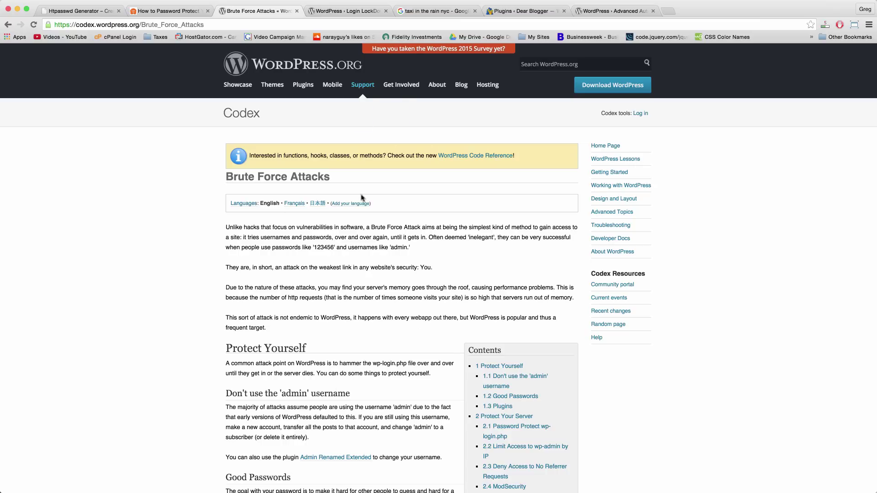
pyautogui.click(349, 14)
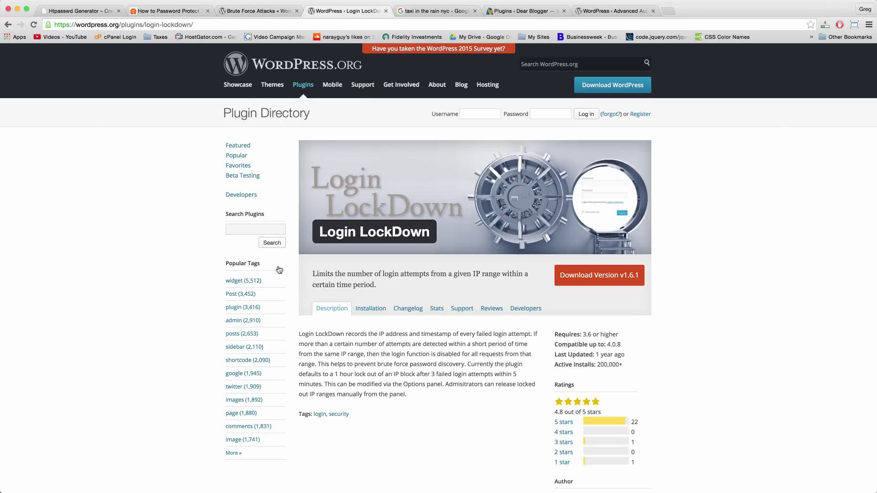
pyautogui.click(614, 12)
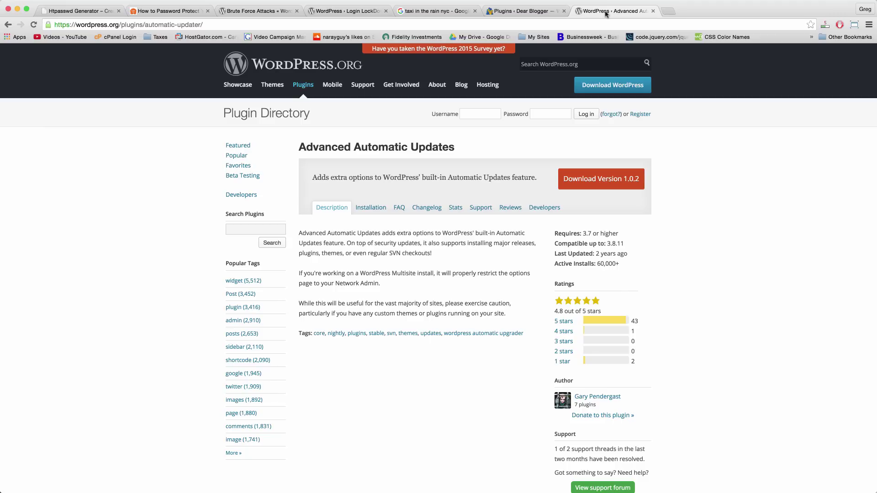
pyautogui.press('super+t')
pyautogui.write('www.dearblogger.org')
pyautogui.press('Return')
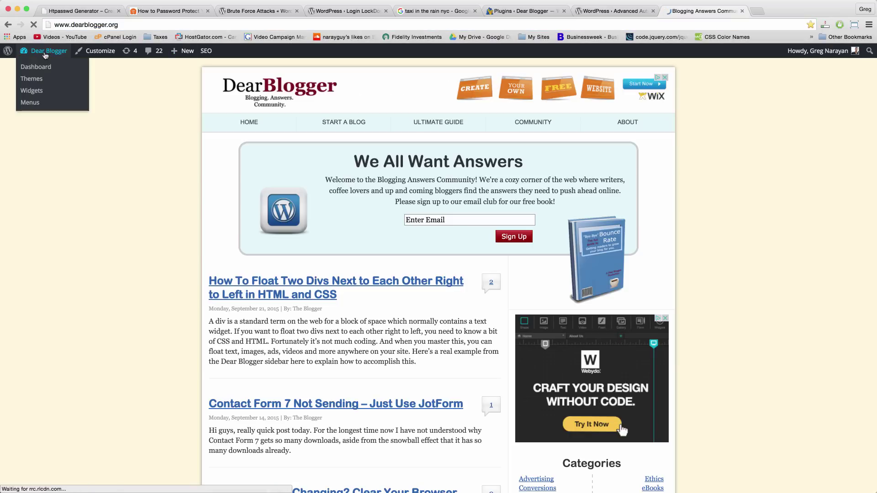
# Update the Quick Page/Post Redirect and Simple URLs plugins from the installed plugins list.
pyautogui.click(36, 66)
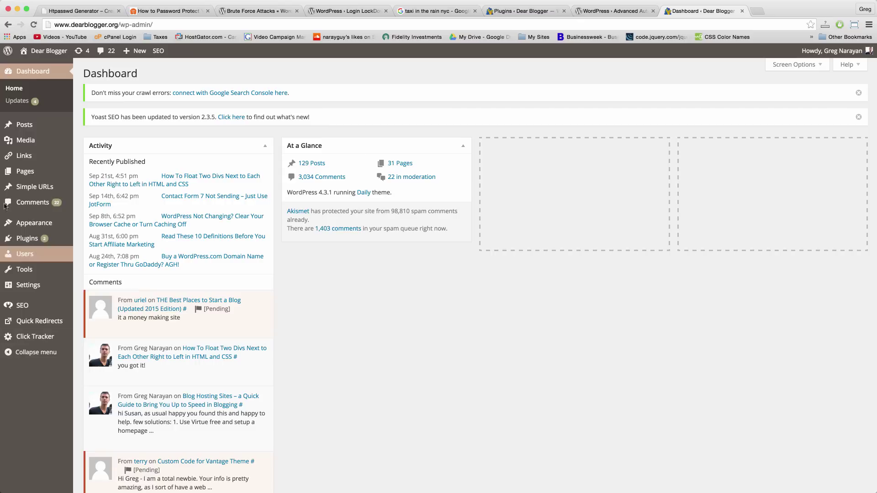
pyautogui.moveTo(34, 244)
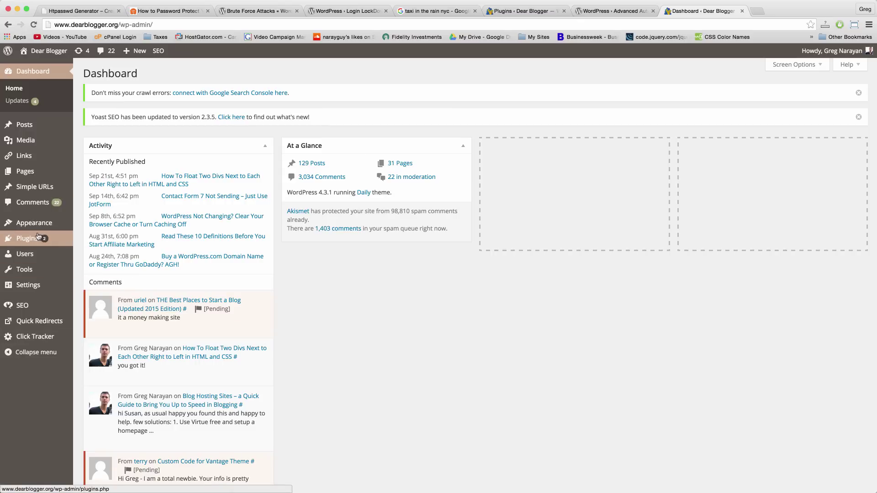
pyautogui.click(40, 239)
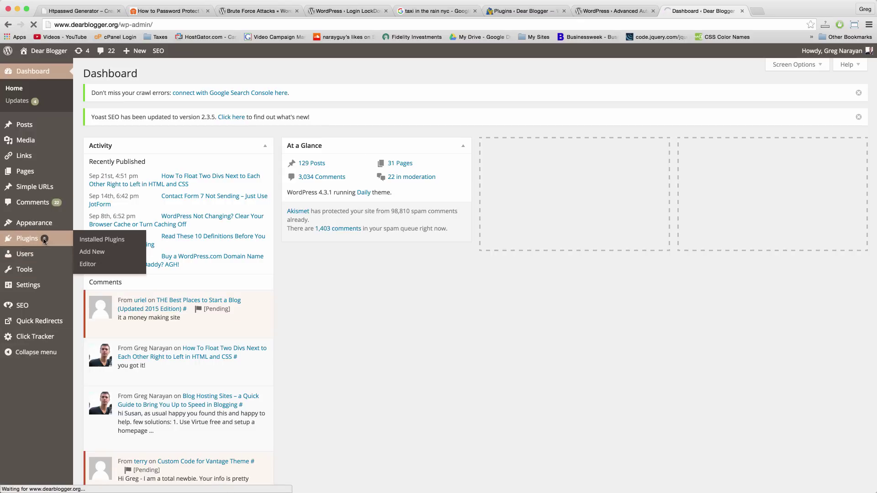
pyautogui.scroll(-5, 288, 299)
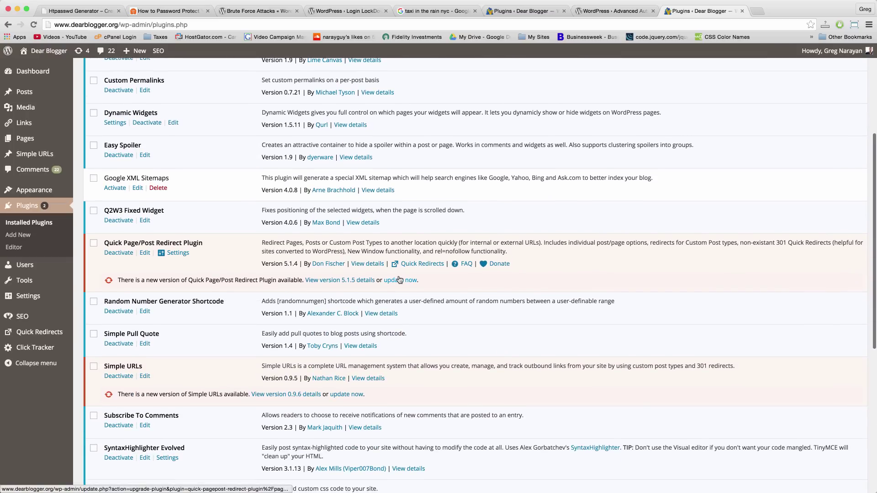
pyautogui.click(399, 280)
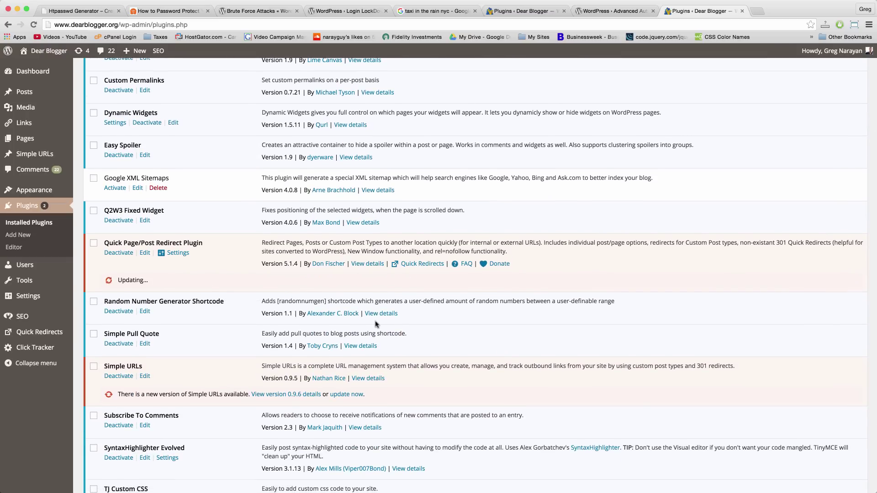
pyautogui.scroll(-2, 375, 324)
pyautogui.click(359, 343)
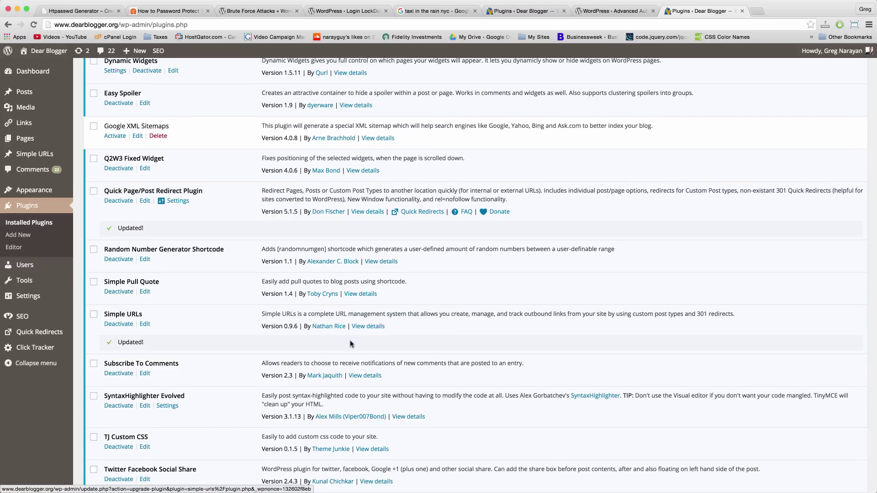
# Delete the inactive Google XML Sitemaps plugin and confirm removing its files.
pyautogui.scroll(5, 351, 343)
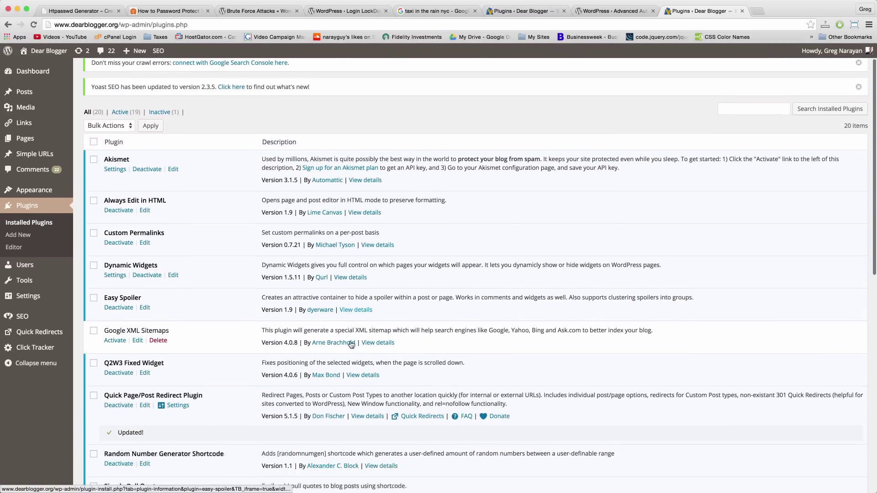
pyautogui.scroll(-10, 352, 344)
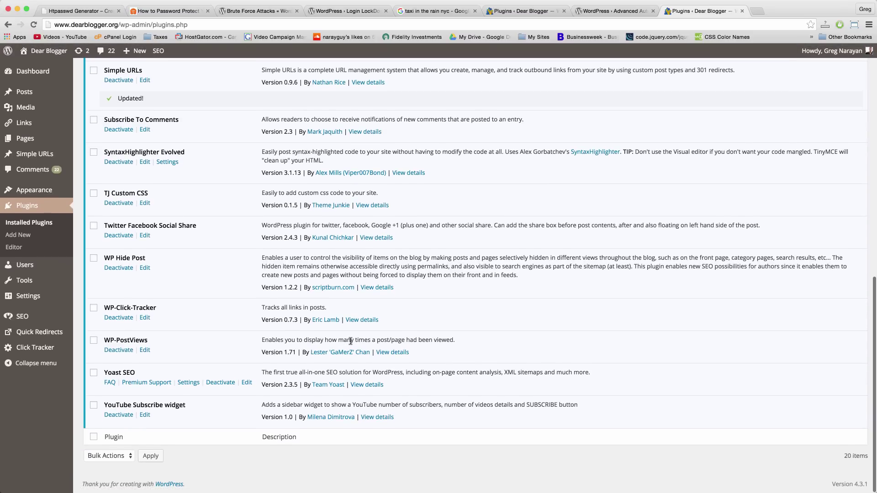
pyautogui.scroll(10, 351, 341)
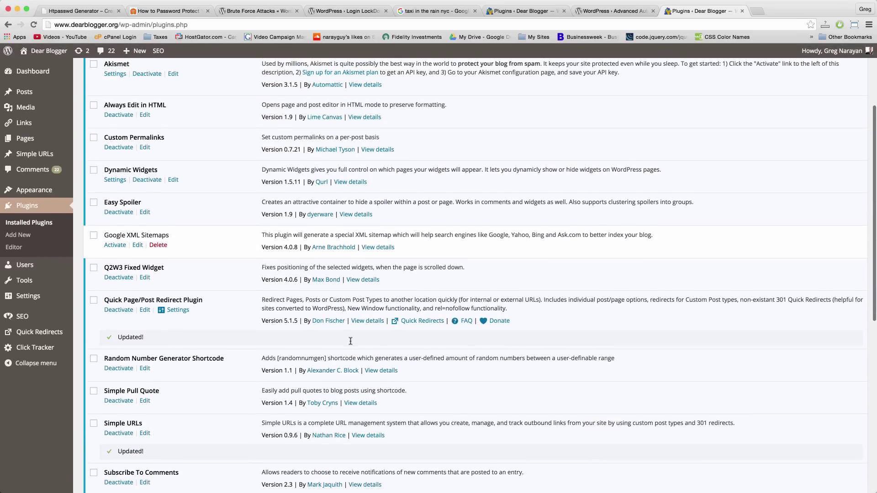
pyautogui.scroll(-10, 351, 343)
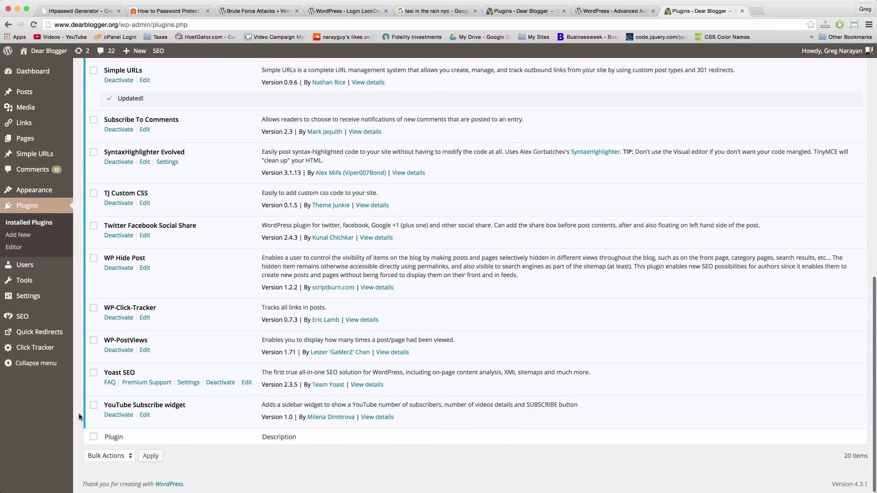
pyautogui.scroll(4, 81, 417)
pyautogui.scroll(4, 79, 166)
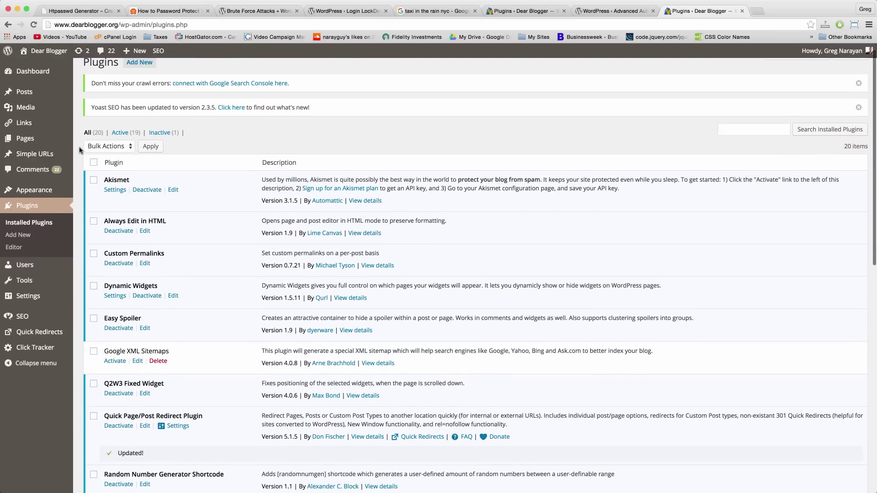
pyautogui.scroll(-2, 80, 169)
pyautogui.scroll(-3, 80, 169)
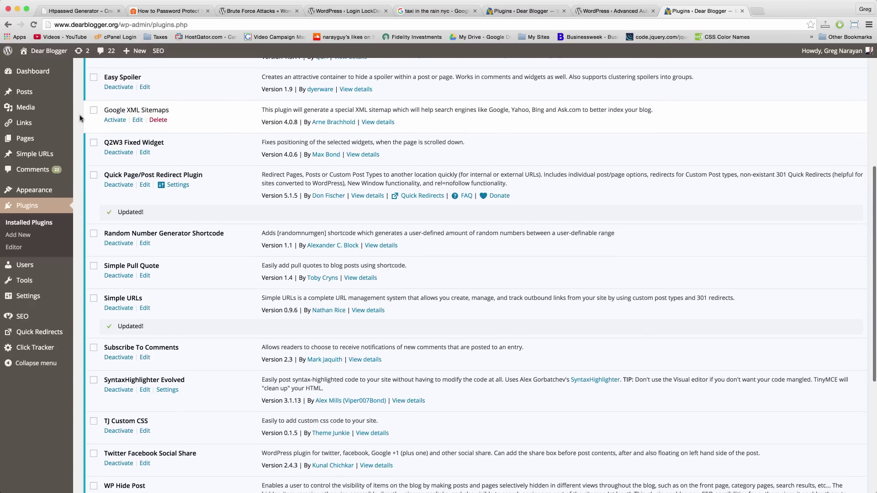
pyautogui.scroll(3, 82, 87)
pyautogui.click(159, 211)
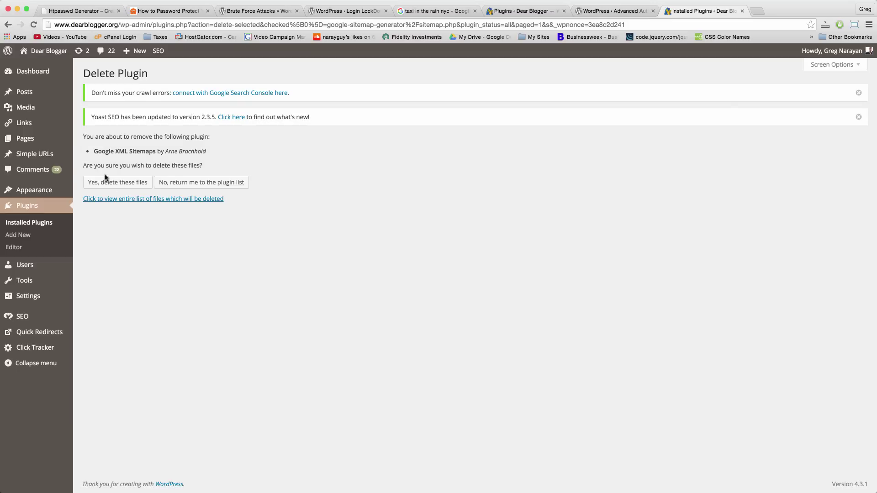
pyautogui.click(108, 183)
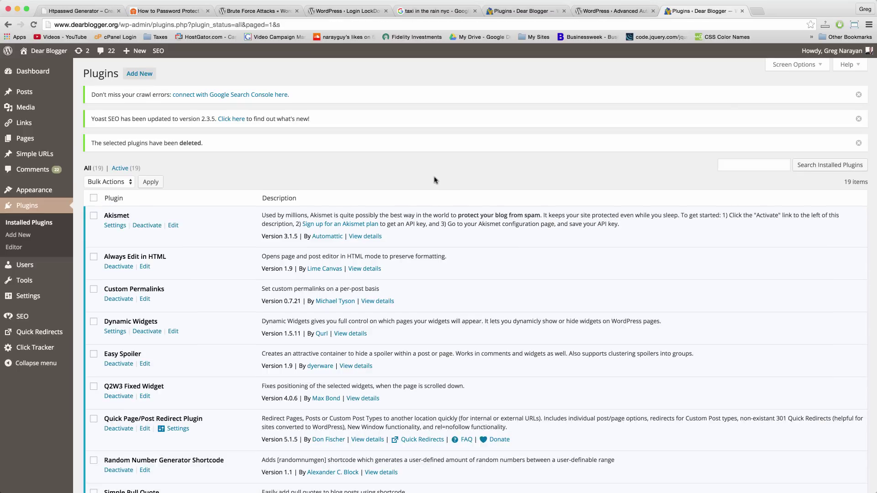
# Search for 'advanced automatic updates', install Advanced Automatic Updates 1.0.2 and activate it.
pyautogui.click(151, 75)
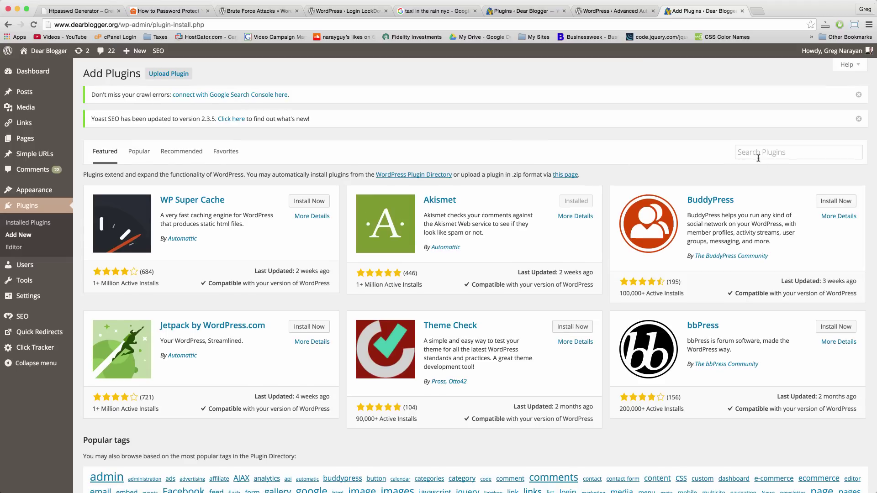
pyautogui.click(772, 151)
pyautogui.write('ad')
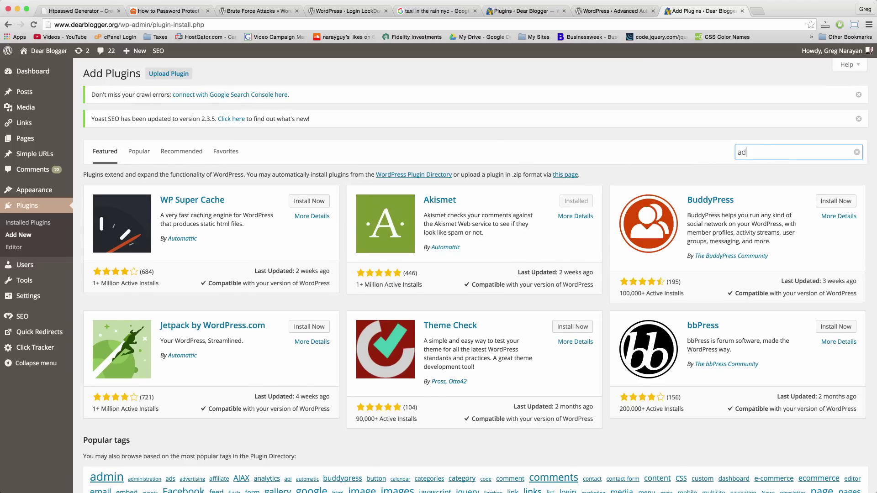
pyautogui.write('vanced automatic updates')
pyautogui.press('Return')
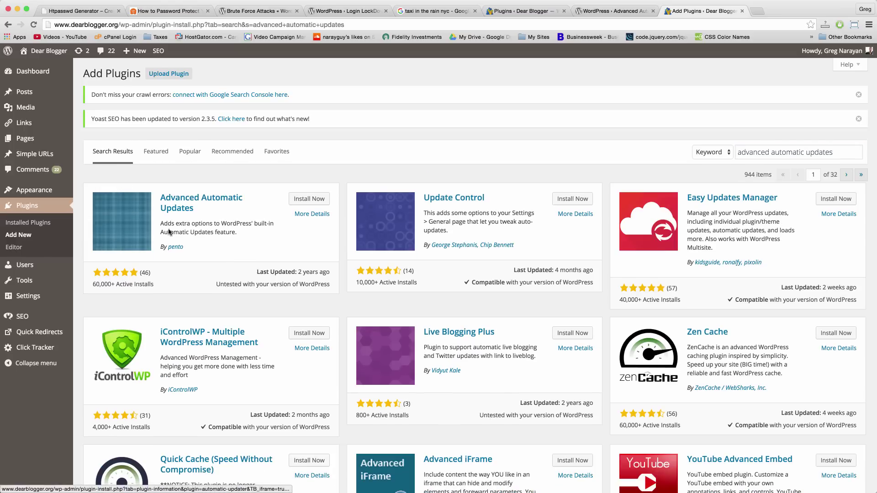
pyautogui.click(309, 202)
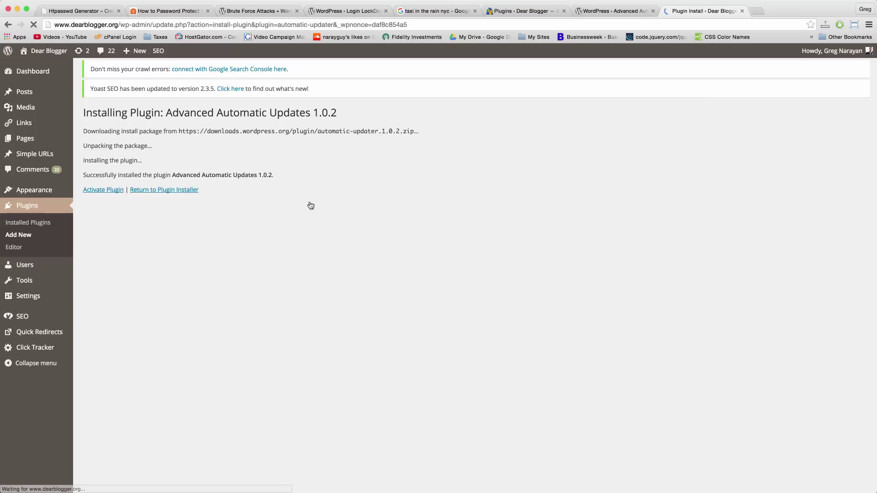
pyautogui.click(112, 192)
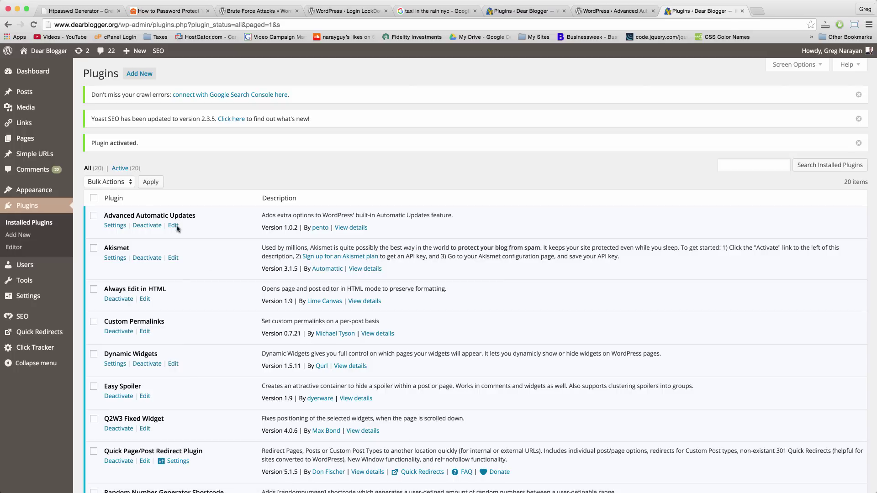
pyautogui.scroll(-5, 223, 296)
pyautogui.scroll(-5, 222, 295)
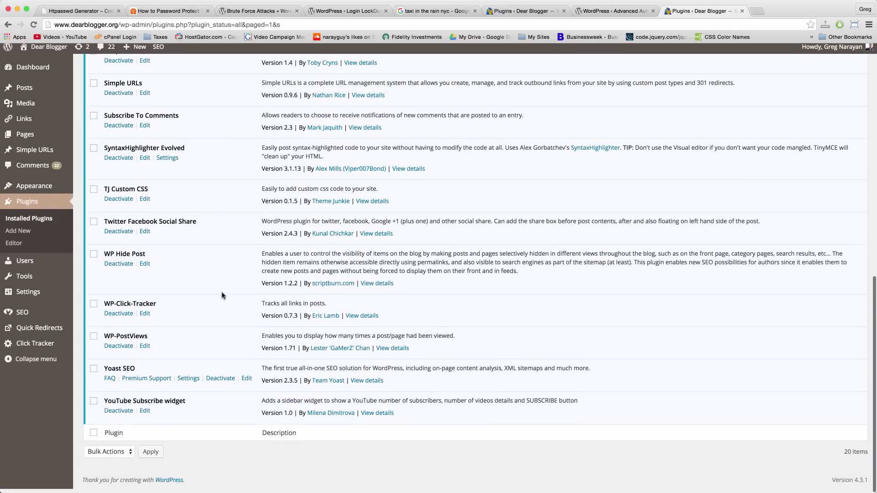
pyautogui.scroll(10, 219, 294)
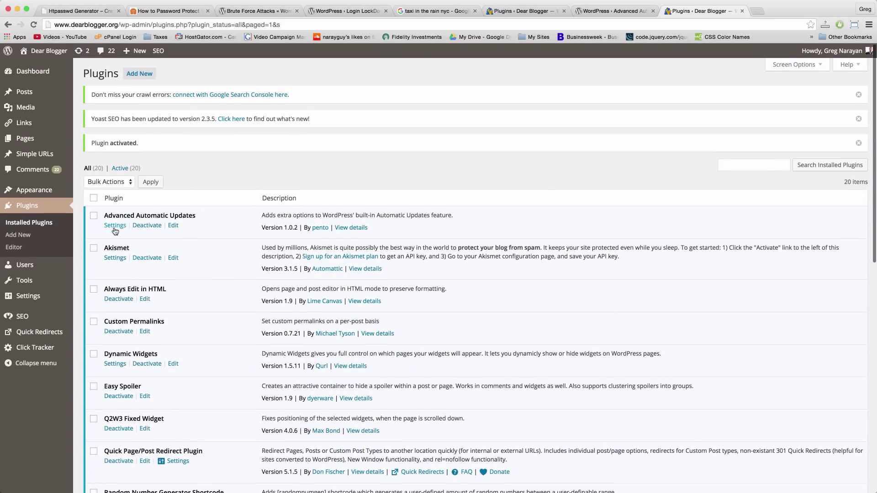
# Turn on automatic plugin and theme updates in Advanced Automatic Updates settings and save the changes.
pyautogui.click(115, 228)
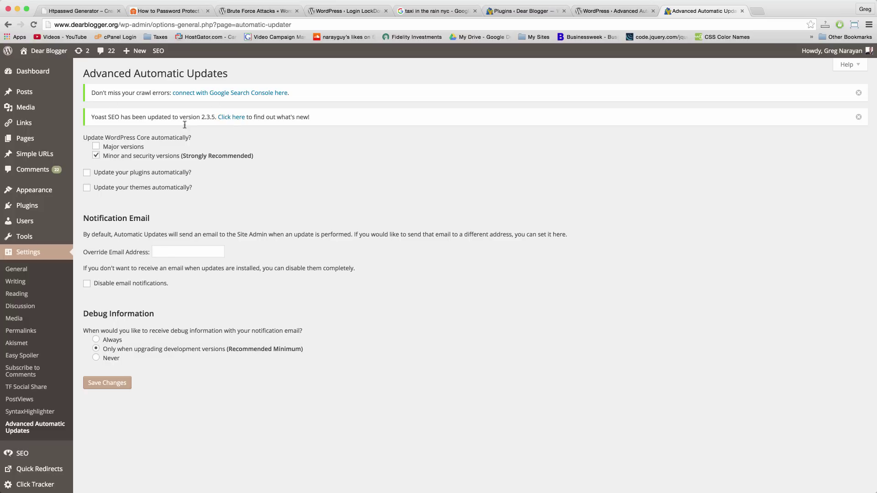
pyautogui.scroll(-1, 179, 230)
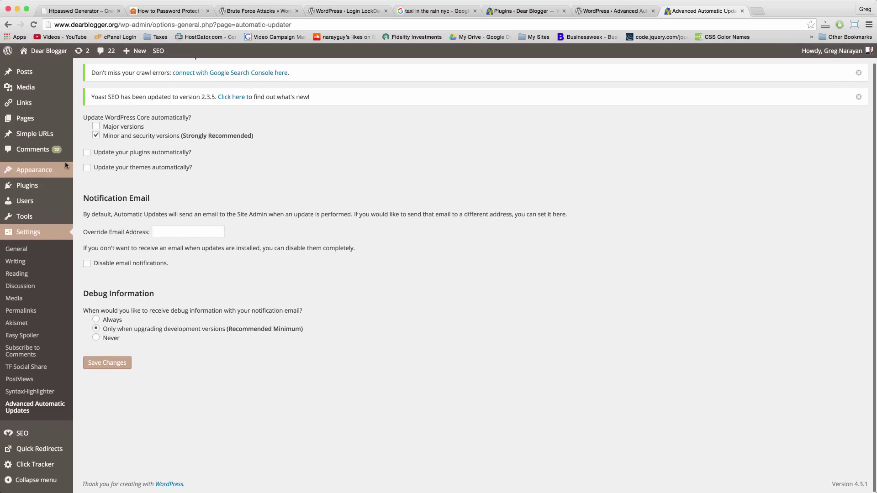
pyautogui.click(87, 152)
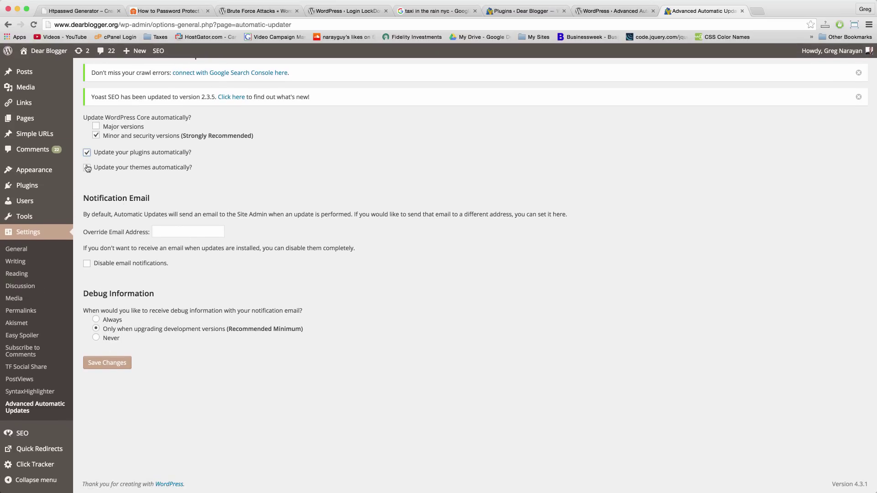
pyautogui.click(87, 168)
pyautogui.scroll(-2, 198, 308)
pyautogui.click(100, 364)
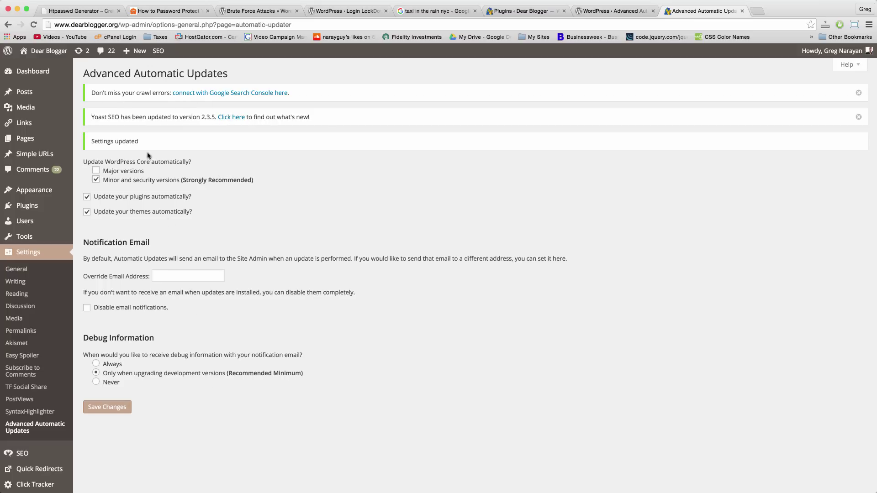
# View the Pages list, move its tab one place left, and bring up the cPanel login page.
pyautogui.click(25, 139)
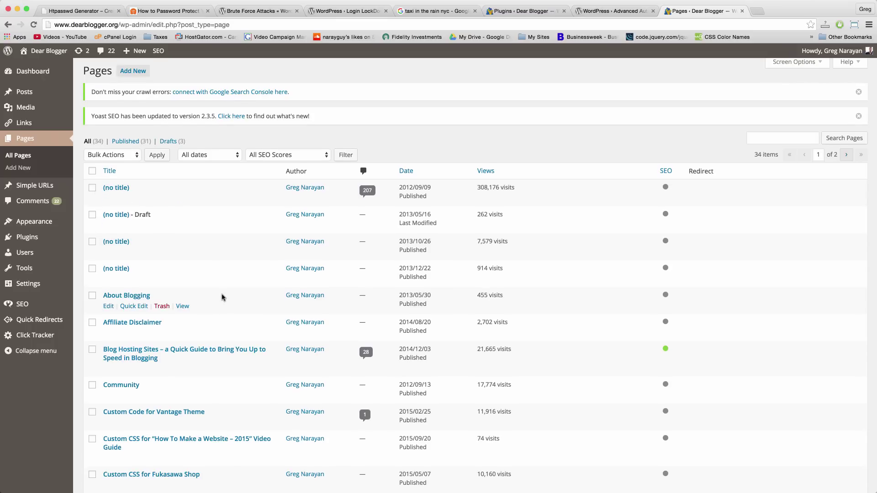
pyautogui.scroll(-7, 221, 242)
pyautogui.scroll(7, 222, 298)
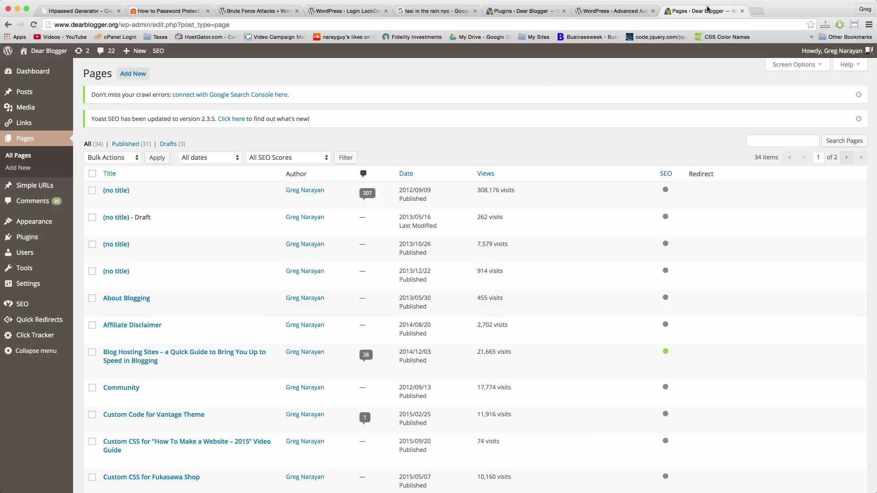
pyautogui.moveTo(707, 12); pyautogui.dragTo(618, 11)
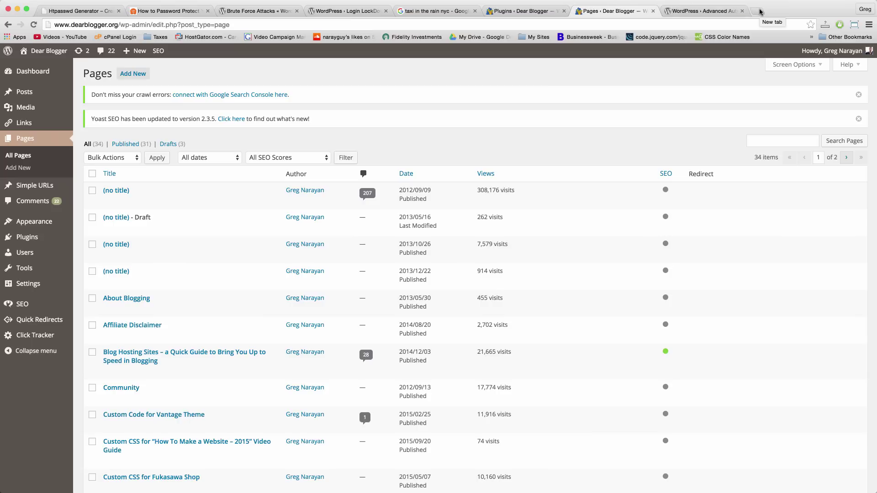
pyautogui.press('super+shift+t')
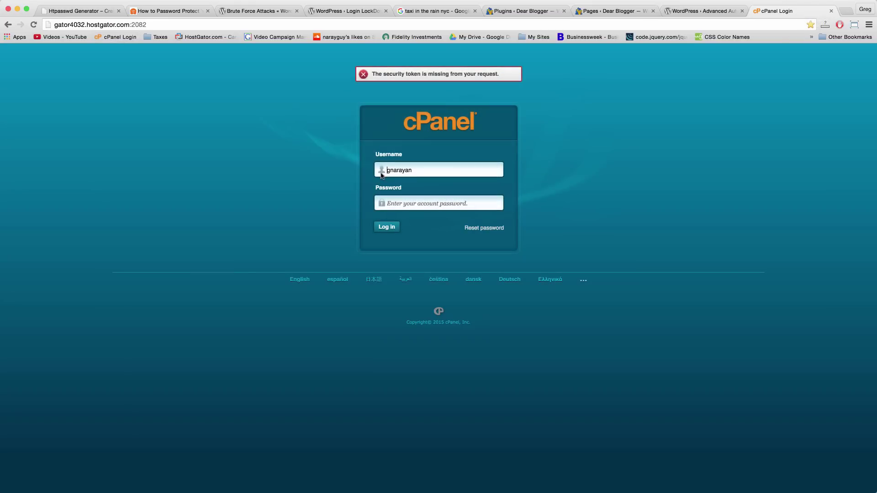
pyautogui.click(392, 203)
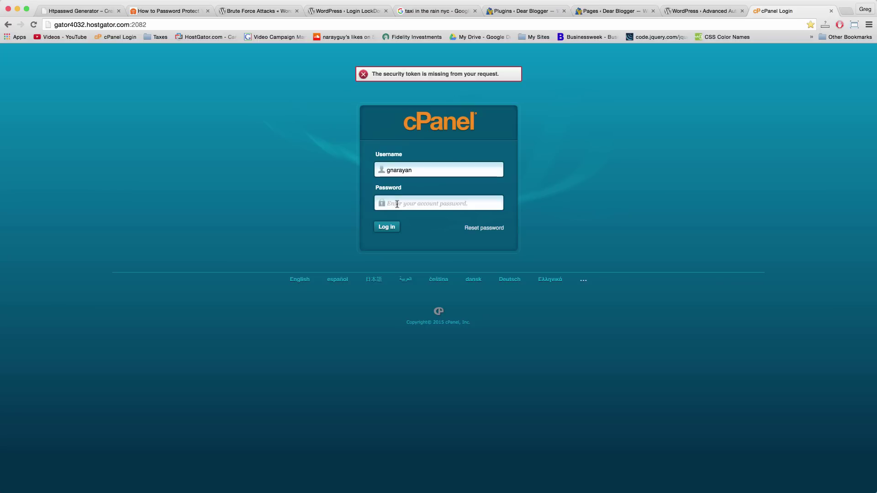
pyautogui.click(397, 204)
pyautogui.click(417, 171)
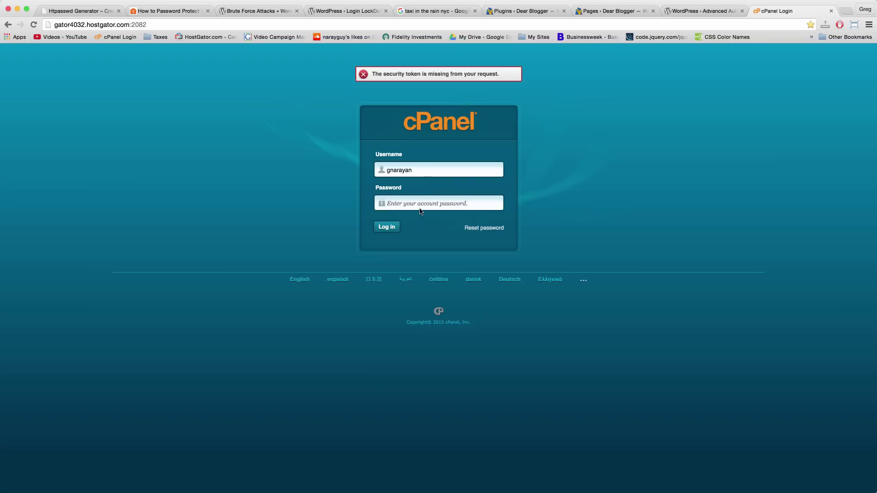
pyautogui.click(436, 202)
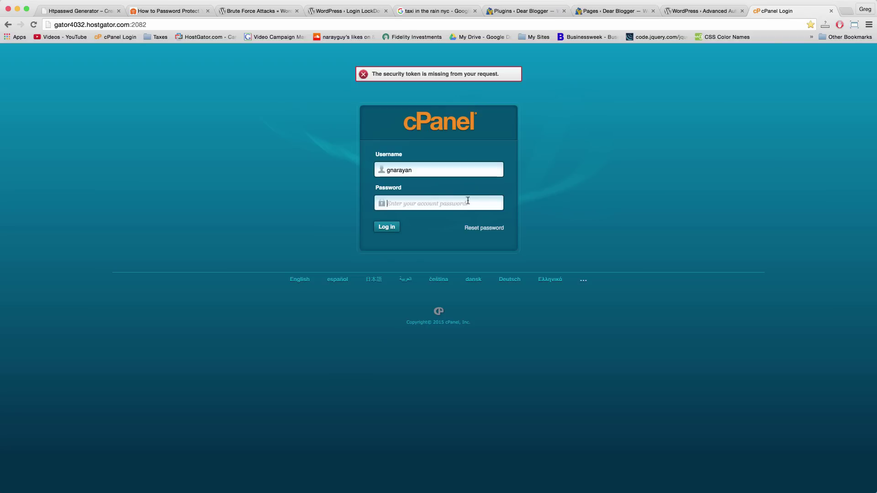
pyautogui.click(417, 171)
pyautogui.press('Tab')
# Read the Brute Force Attacks Codex article, then switch to the 'taxi in the rain nyc' image results.
pyautogui.click(359, 13)
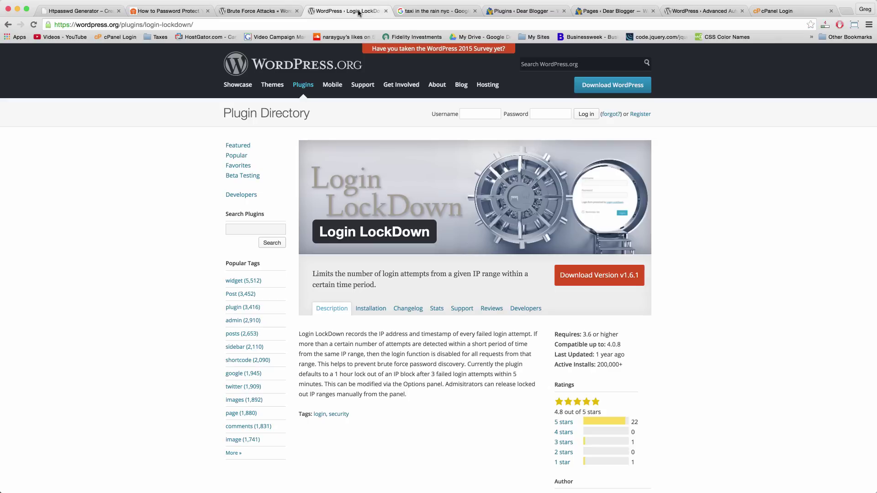
pyautogui.click(258, 11)
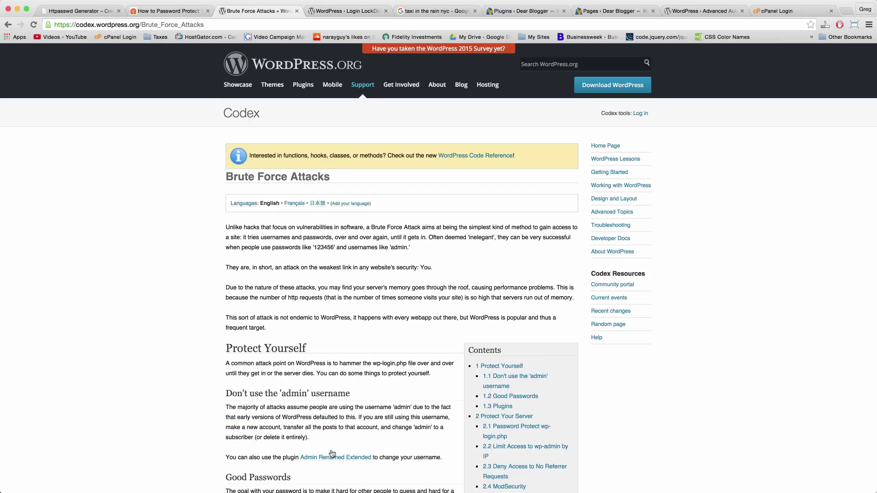
pyautogui.scroll(-5, 336, 347)
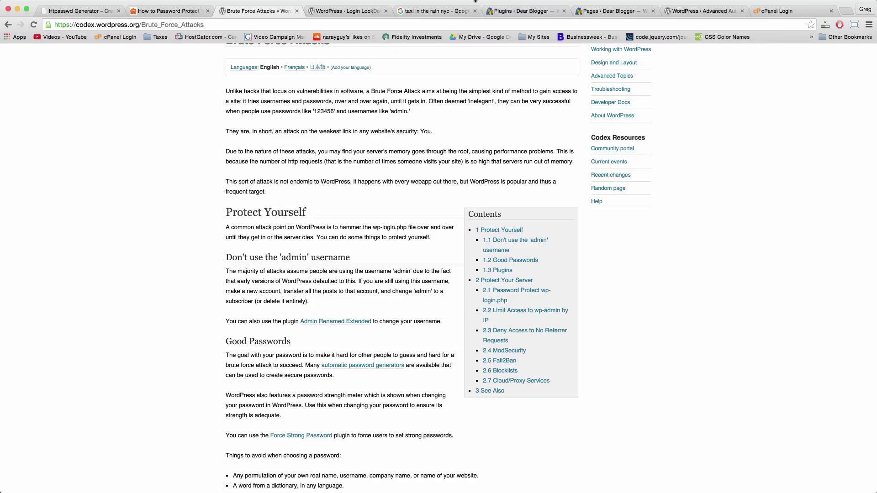
pyautogui.click(435, 10)
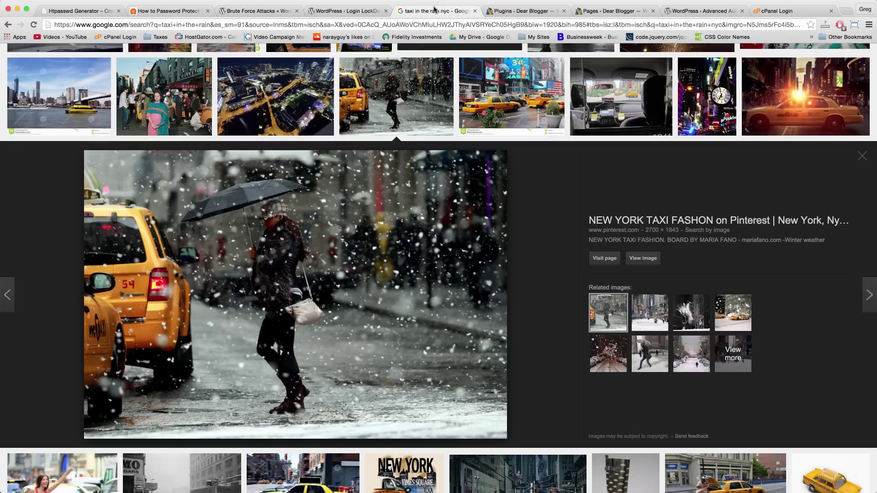
# Switch back to the Brute Force Attacks tab at its Protect Yourself section.
pyautogui.click(264, 12)
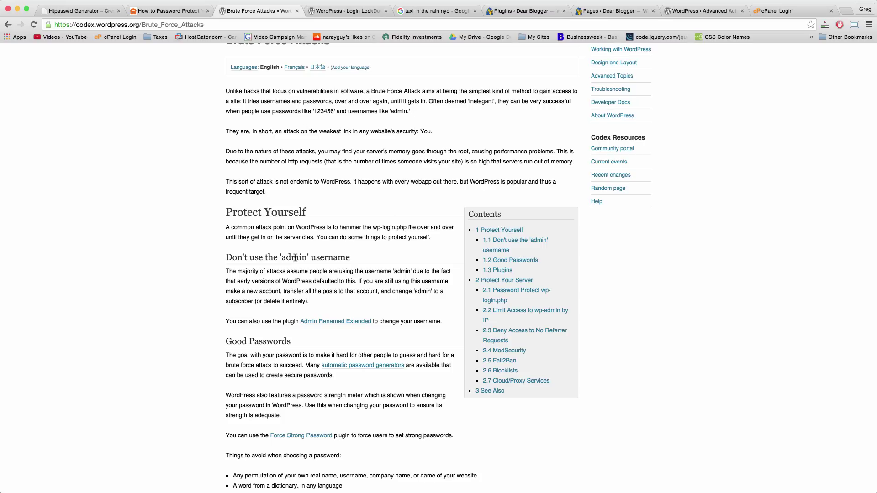
# Highlight the word 'admin' in the username heading, then switch to the Login LockDown plugin page.
pyautogui.doubleClick(295, 258)
pyautogui.doubleClick(330, 259)
pyautogui.click(319, 302)
pyautogui.moveTo(281, 257); pyautogui.dragTo(308, 258)
pyautogui.click(306, 258)
pyautogui.click(305, 258)
pyautogui.click(343, 12)
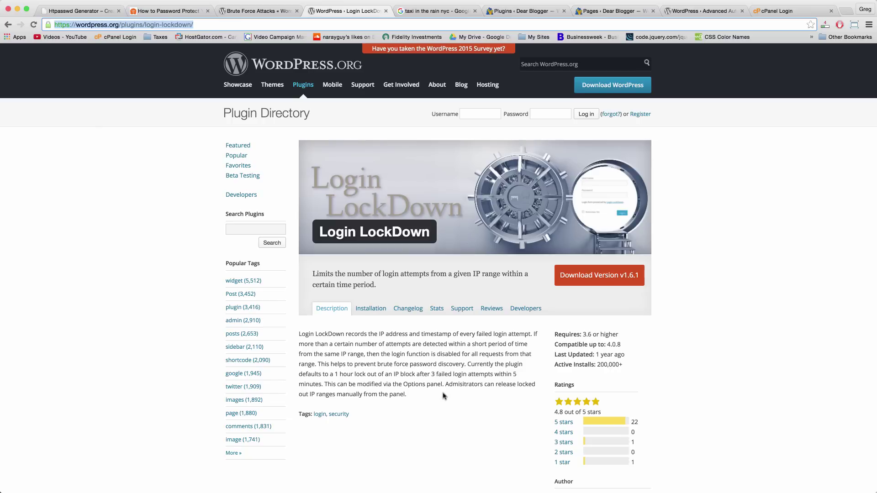
# Highlight 'failed' and 'prevent brute force password discovery' in the description, then open a blank tab.
pyautogui.doubleClick(443, 375)
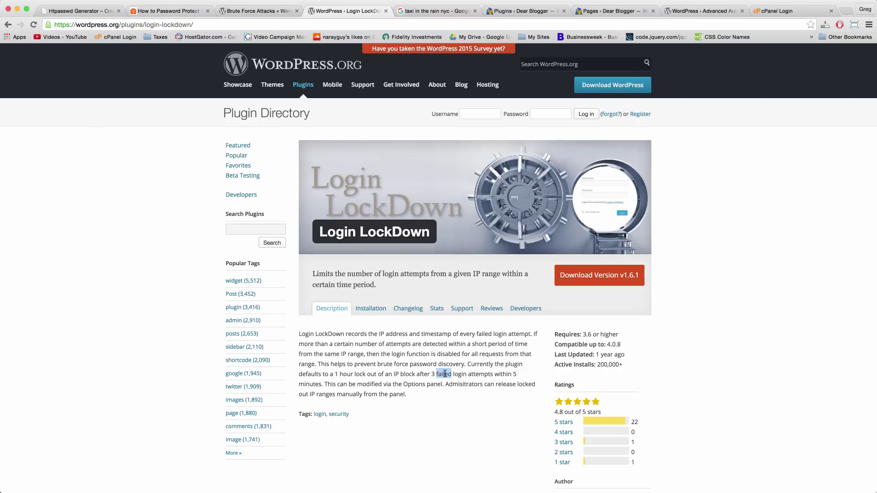
pyautogui.click(366, 372)
pyautogui.moveTo(355, 364); pyautogui.dragTo(464, 362)
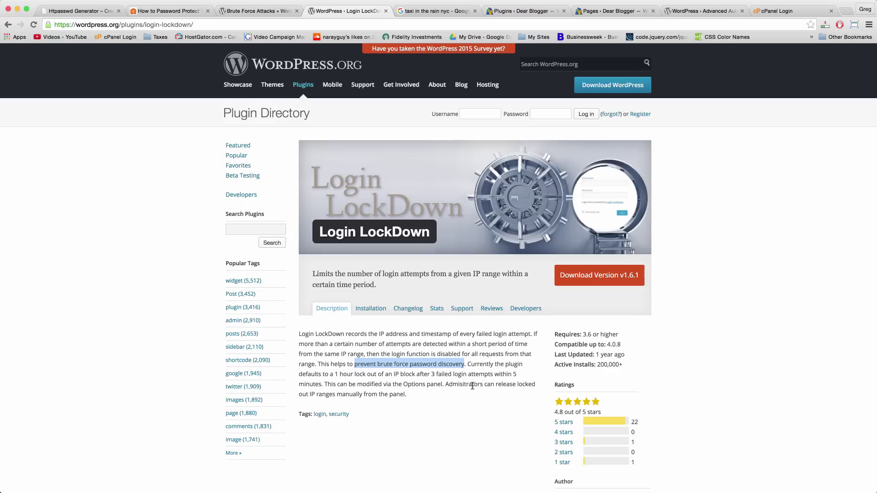
pyautogui.click(366, 346)
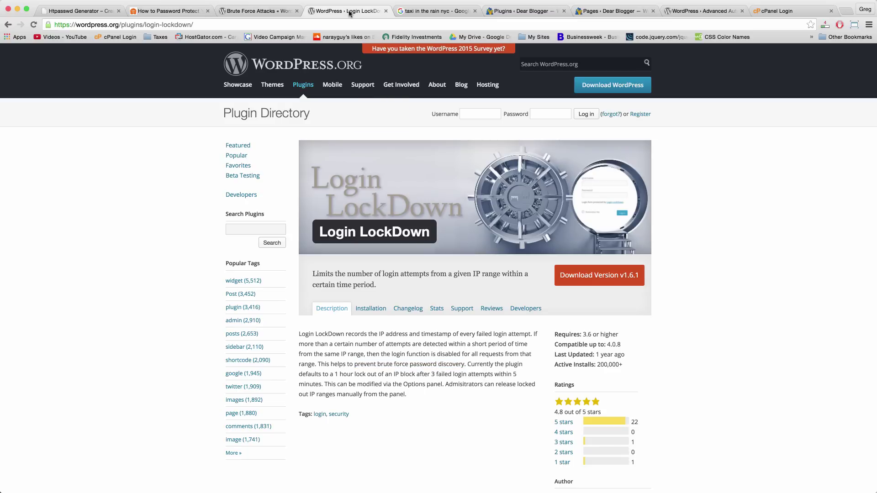
pyautogui.click(583, 24)
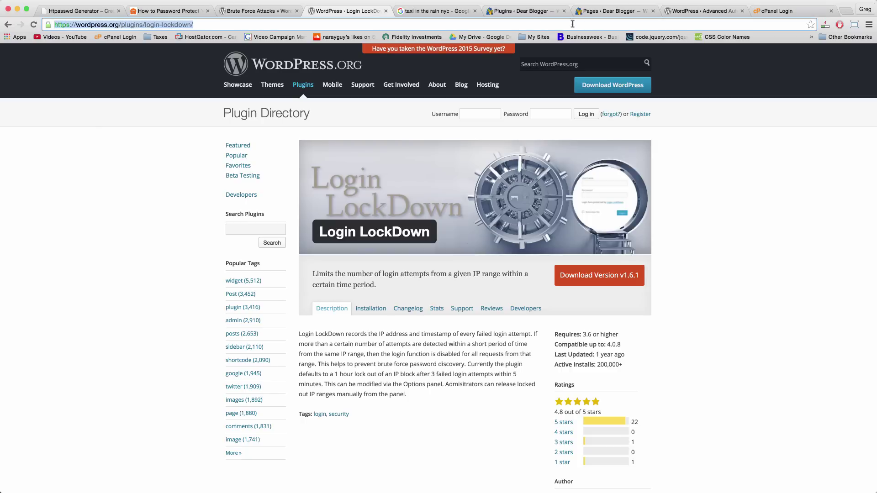
pyautogui.click(350, 18)
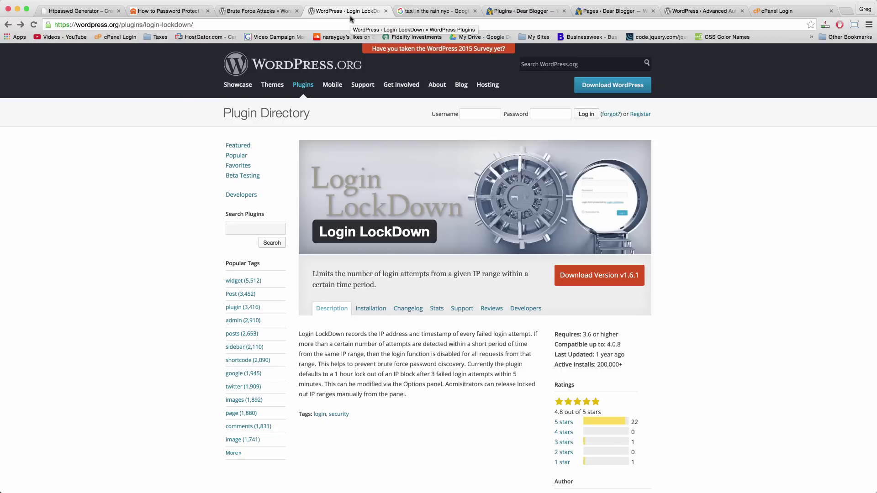
pyautogui.click(844, 12)
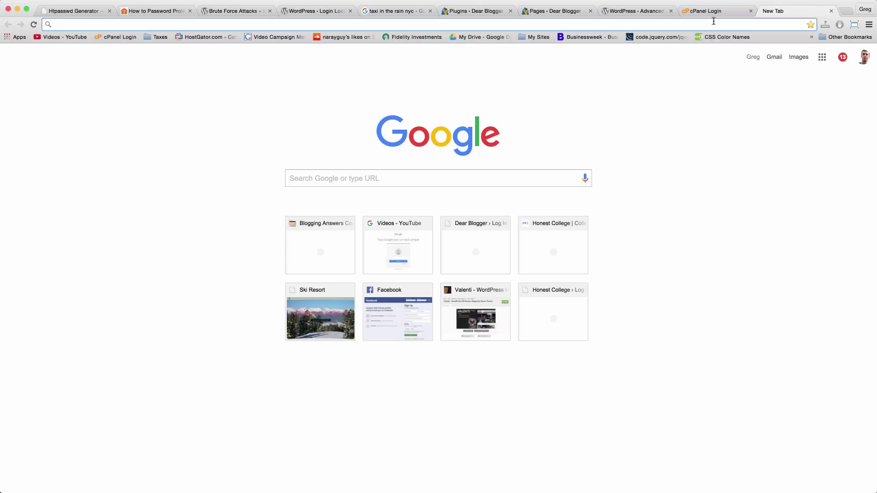
# Load time.com, then append /wp-admin to reach TIME's WordPress login page.
pyautogui.write('time.c')
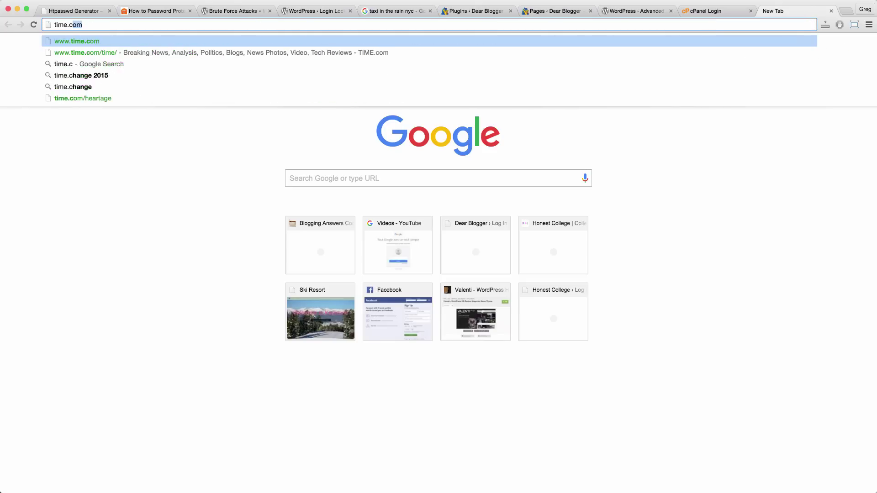
pyautogui.press('Return')
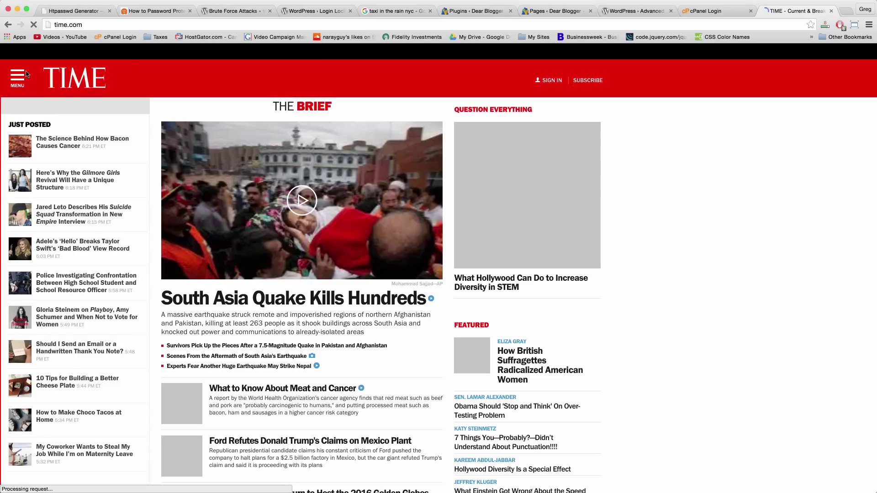
pyautogui.click(115, 24)
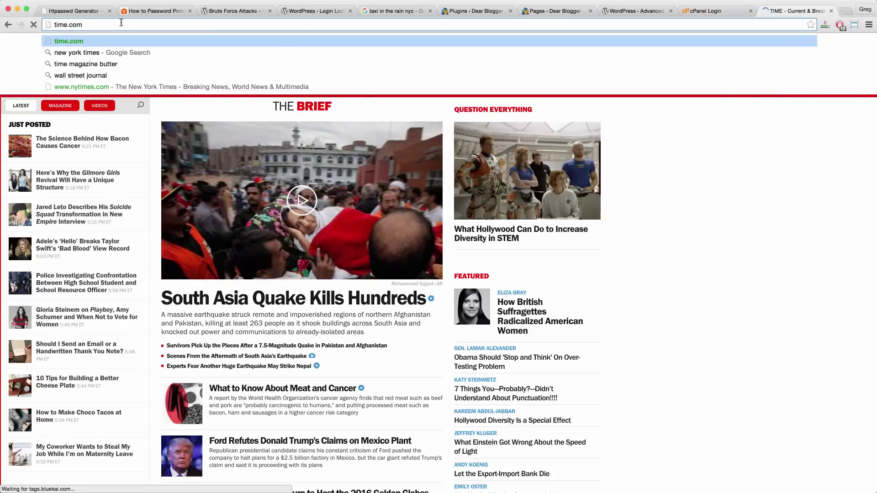
pyautogui.write('/wp-admin')
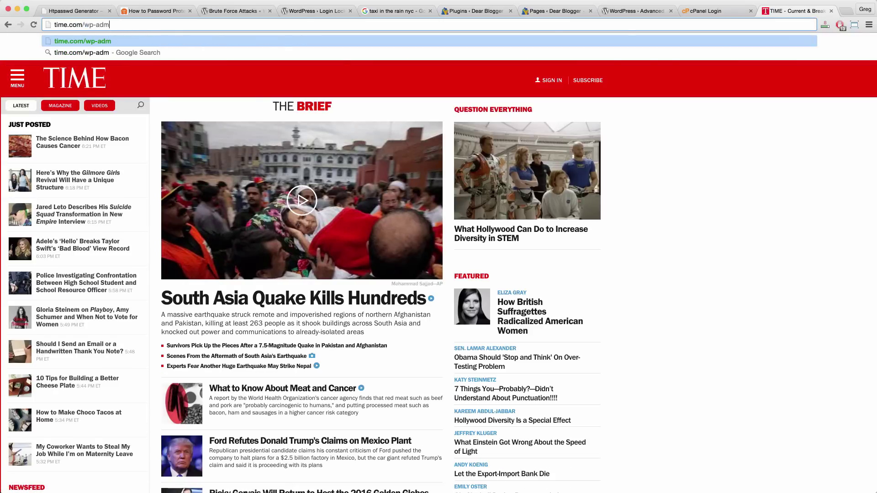
pyautogui.press('Return')
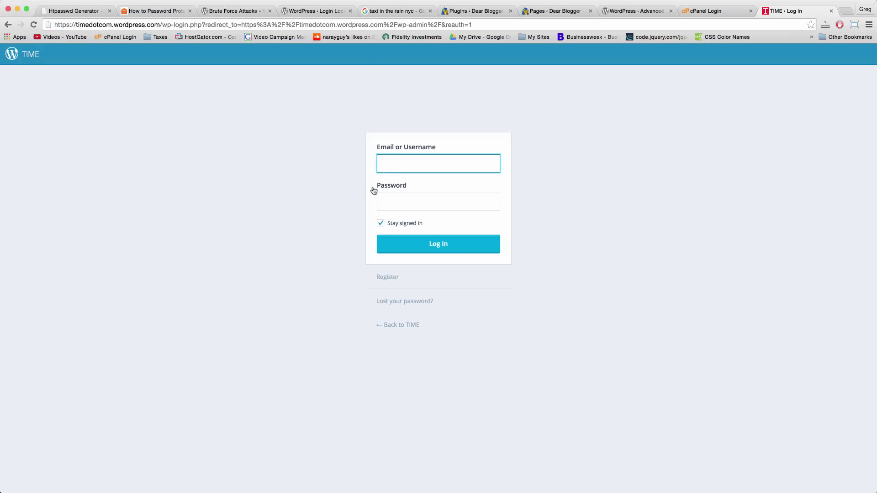
# Type dummy text into the username and password fields of the TIME login form.
pyautogui.click(389, 201)
pyautogui.click(413, 160)
pyautogui.click(414, 203)
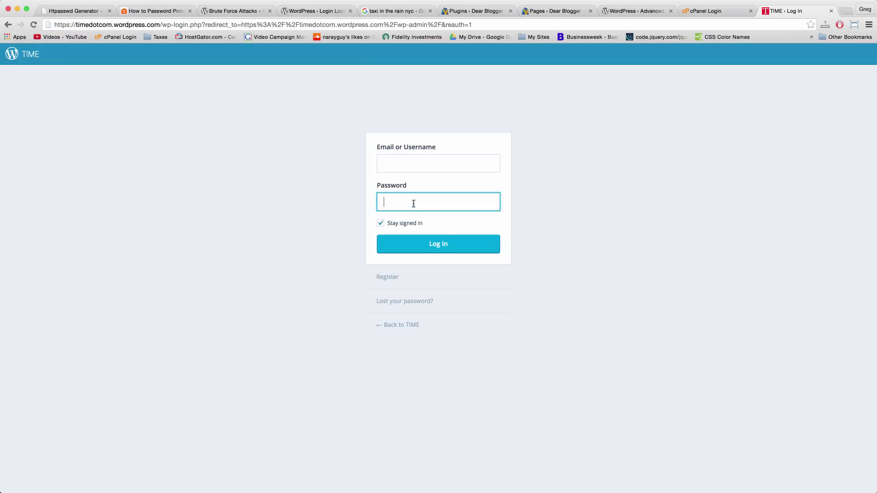
pyautogui.click(389, 165)
pyautogui.click(385, 195)
pyautogui.click(396, 160)
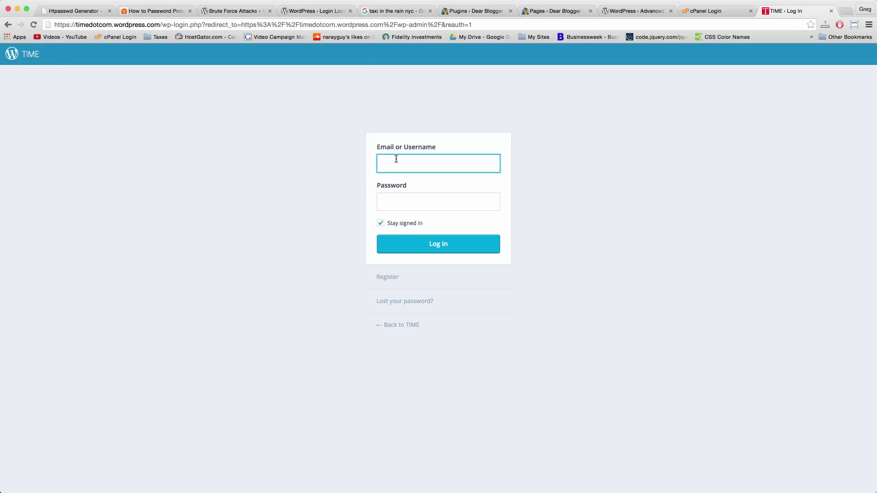
pyautogui.write(';dlakfjel;kj')
pyautogui.press('Tab')
pyautogui.write('asd')
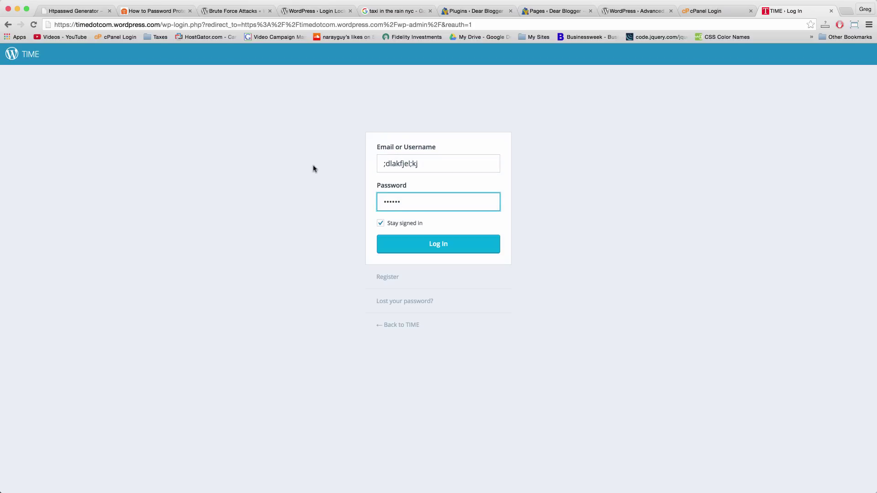
# Erase the dummy password and username, leaving both login fields empty.
pyautogui.click(405, 201)
pyautogui.press('super+a')
pyautogui.press('BackSpace')
pyautogui.moveTo(411, 164); pyautogui.dragTo(386, 164)
pyautogui.press('BackSpace')
pyautogui.press('super+a')
pyautogui.press('BackSpace')
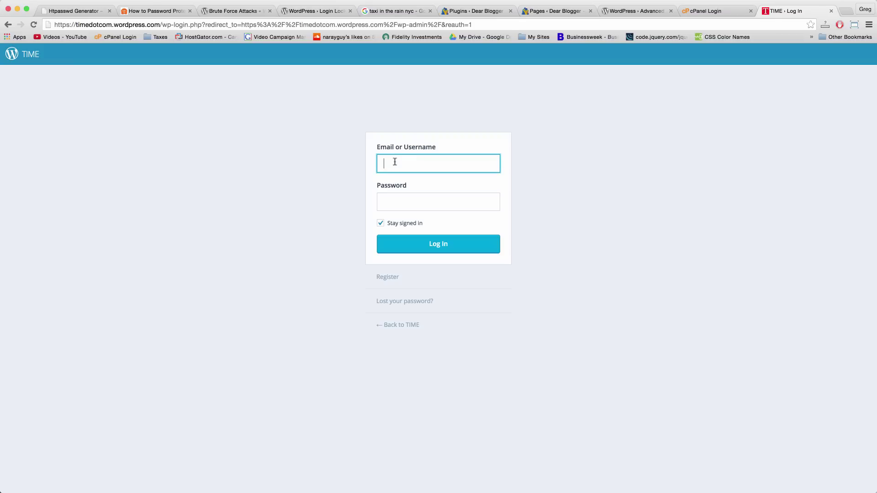
pyautogui.click(290, 128)
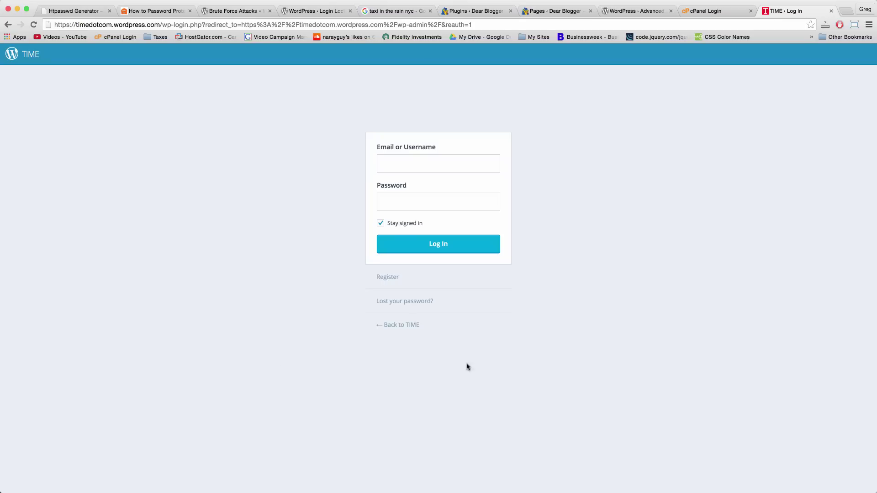
# Close the TIME login page and load dearblogger.org in a private incognito window.
pyautogui.click(831, 10)
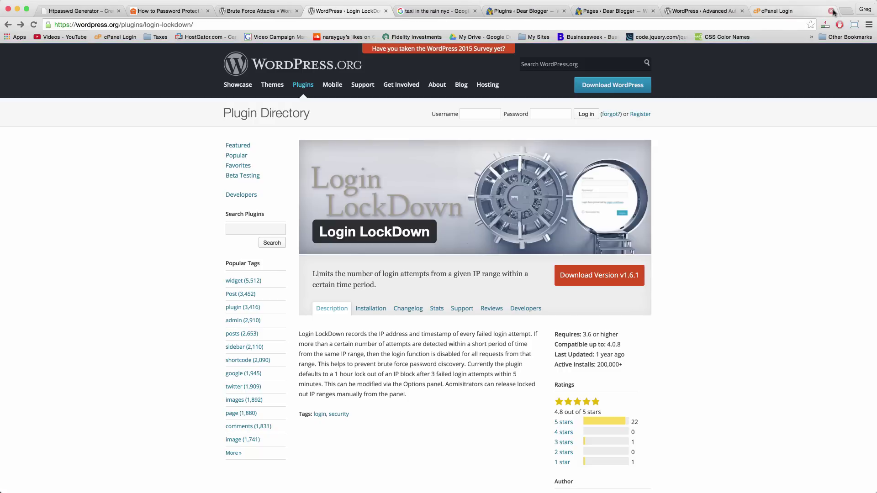
pyautogui.press('super+shift+n')
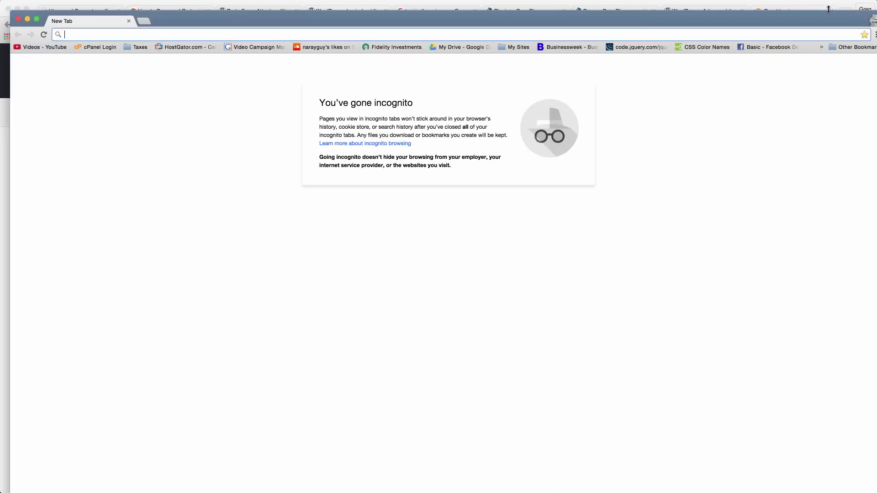
pyautogui.write('dearblogger.org')
pyautogui.press('Return')
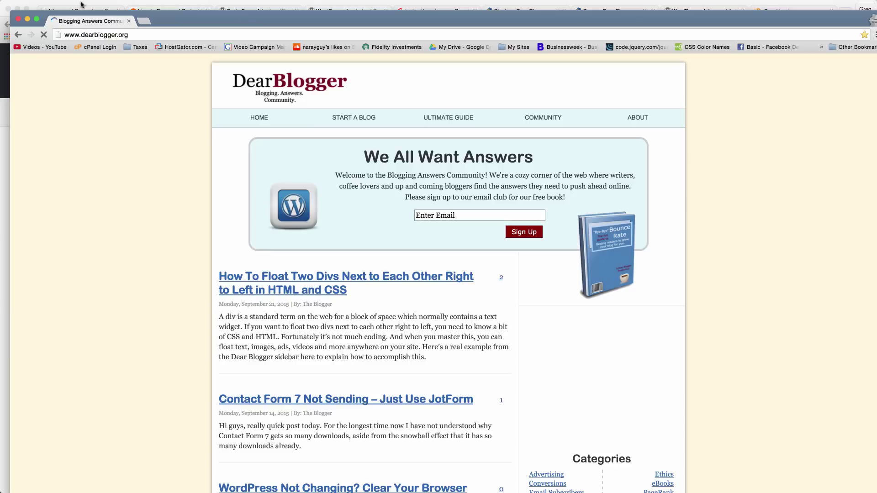
# Load dearblogger.org/wp-admin and submit the server username and password in the authentication prompt.
pyautogui.click(129, 35)
pyautogui.click(129, 34)
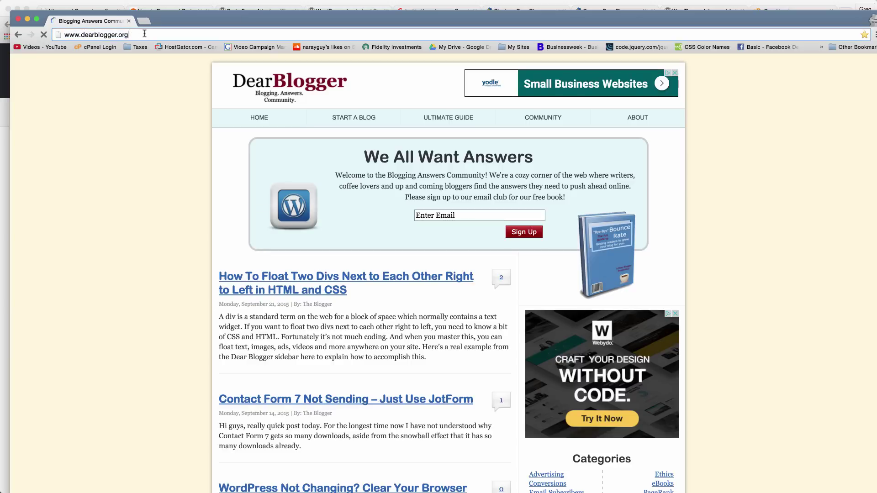
pyautogui.write('/wp')
pyautogui.write('-adm')
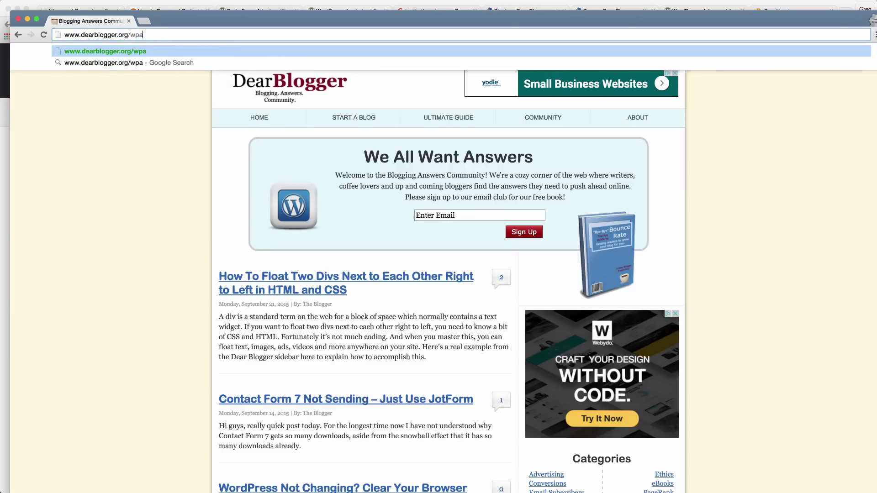
pyautogui.write('in')
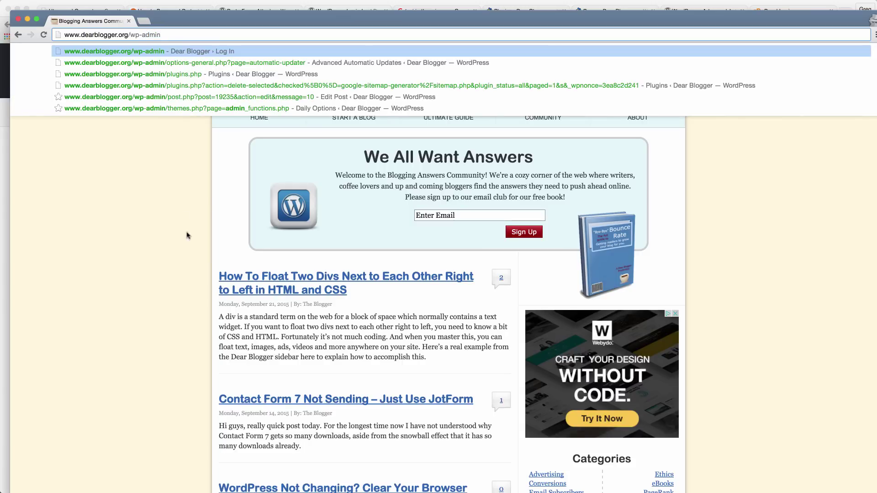
pyautogui.press('Return')
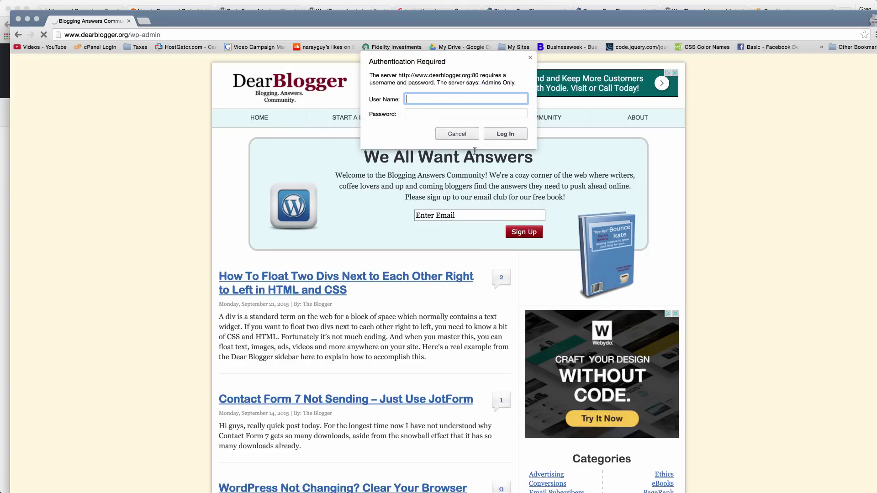
pyautogui.write('gnarayan')
pyautogui.click(466, 113)
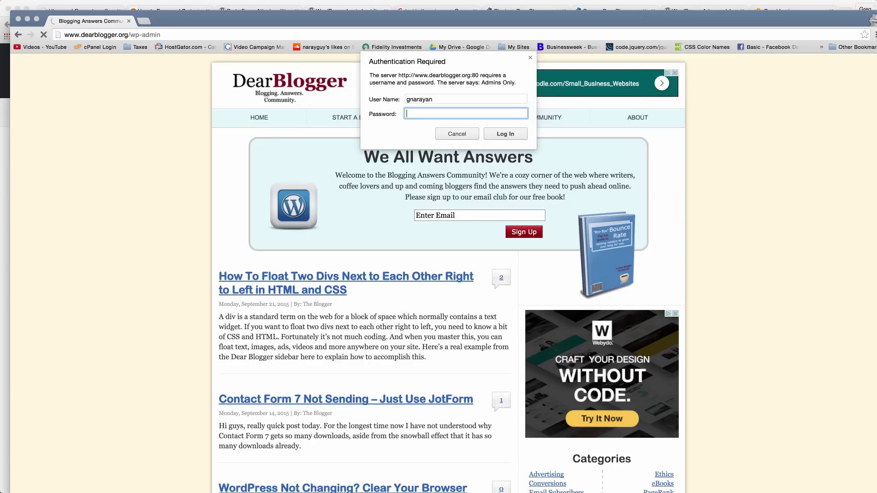
pyautogui.write('********')
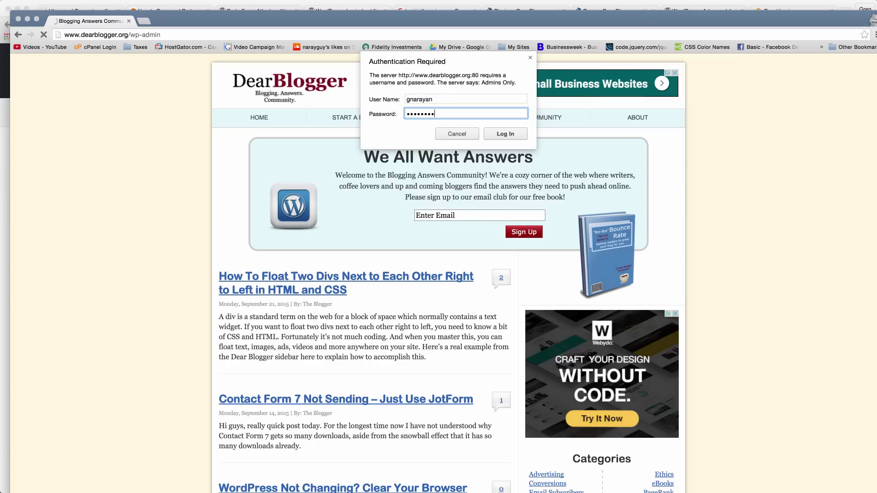
pyautogui.press('Return')
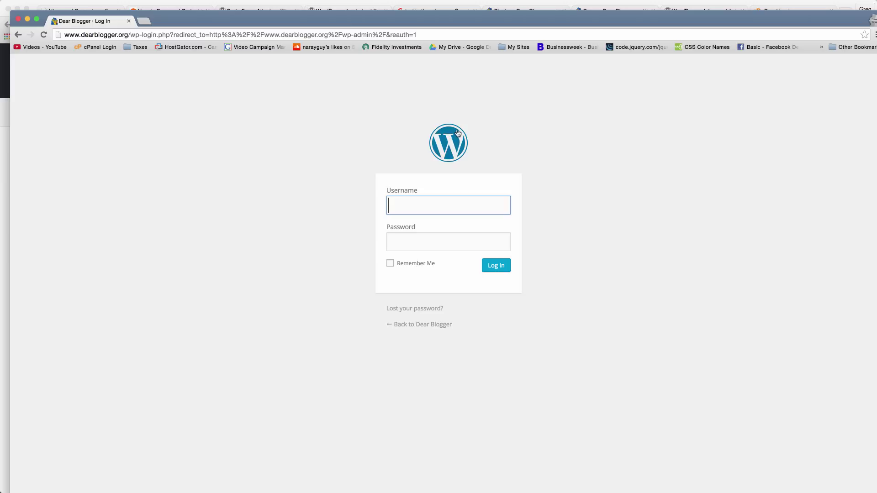
pyautogui.click(18, 19)
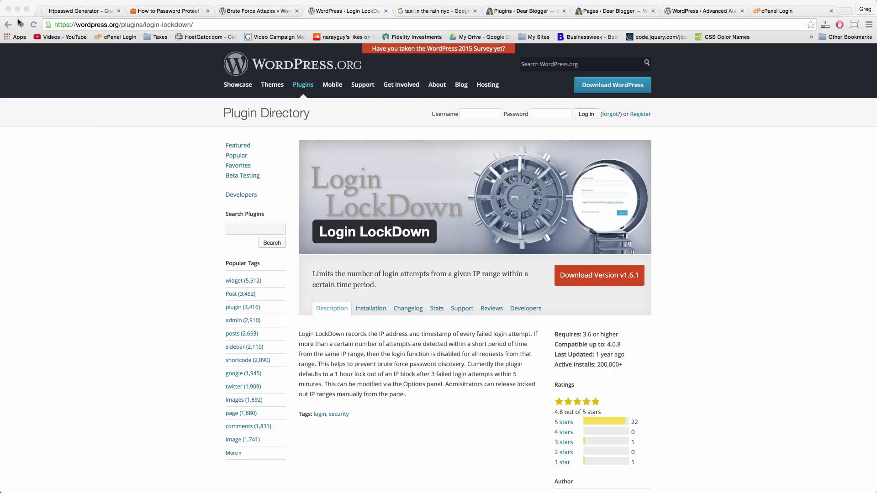
pyautogui.press('super+shift+n')
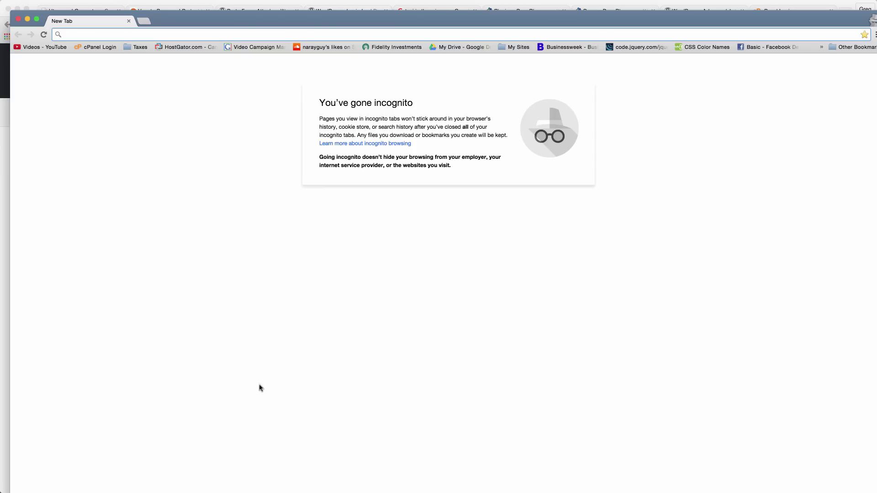
pyautogui.write('www.dearblogger.org')
pyautogui.press('Return')
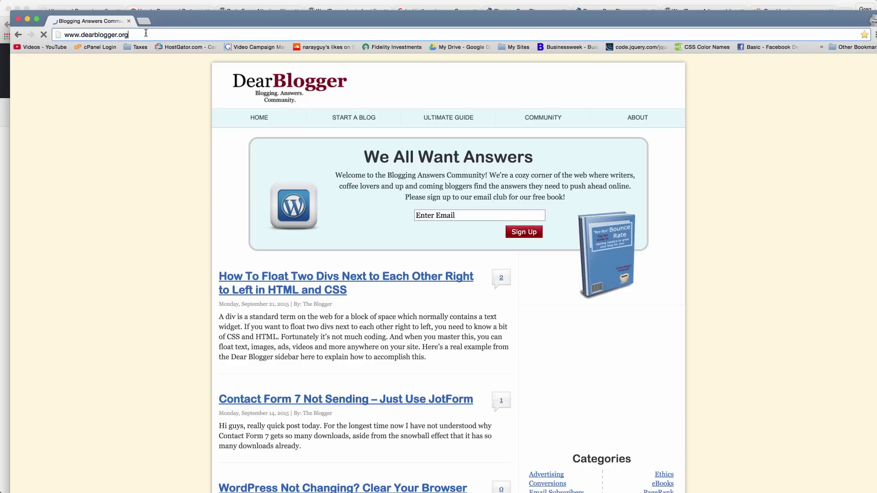
# Load /wp-login, confirm the server password prompt appears, cancel it, and close the window.
pyautogui.write('/wp-login.php')
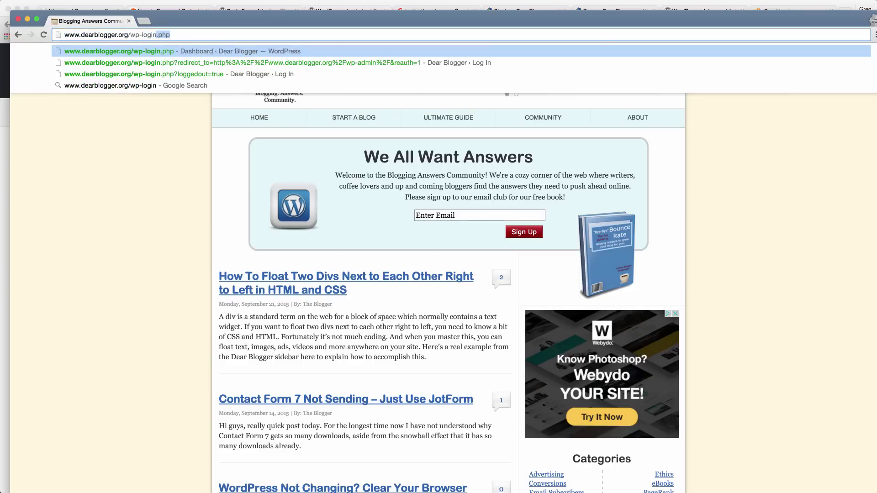
pyautogui.press('Return')
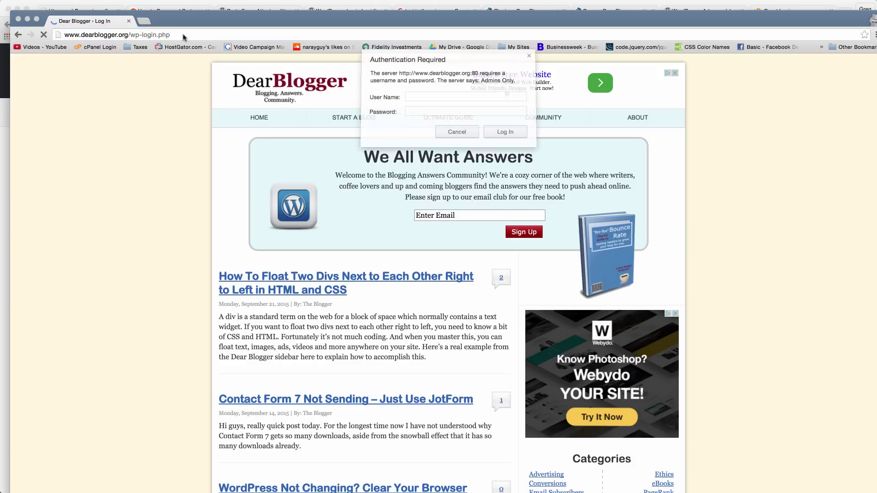
pyautogui.click(418, 100)
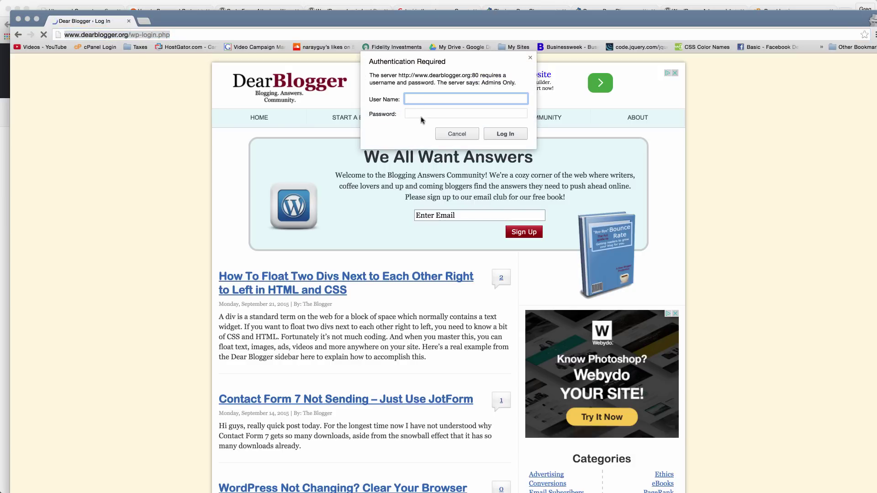
pyautogui.click(426, 115)
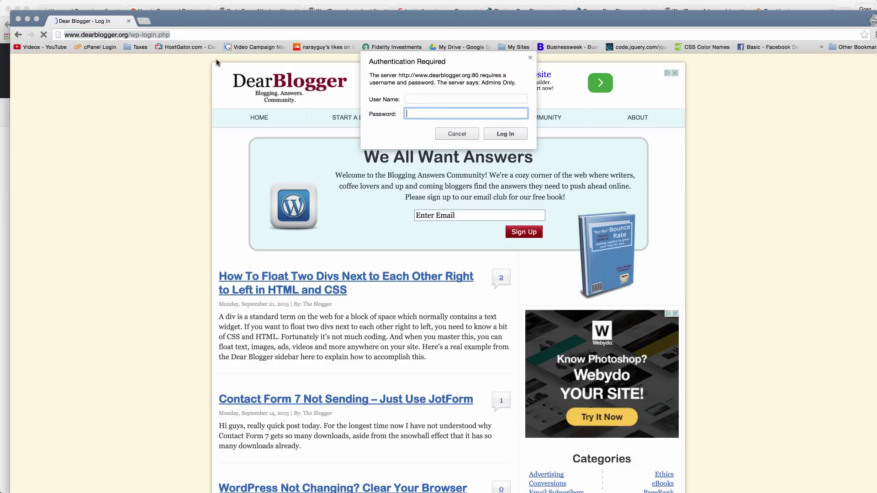
pyautogui.click(419, 98)
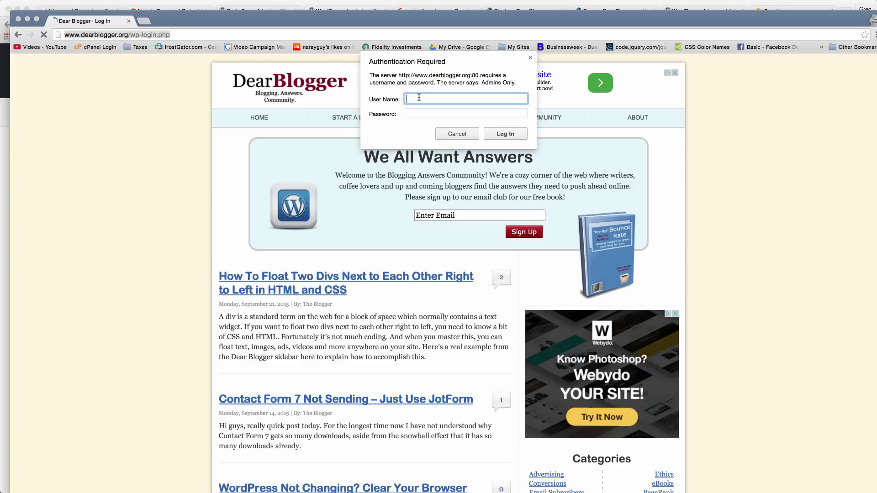
pyautogui.click(457, 134)
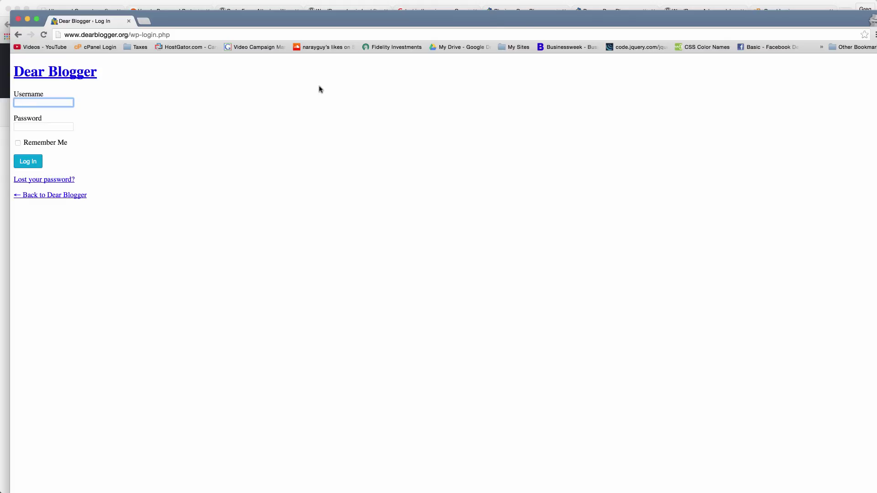
pyautogui.click(18, 20)
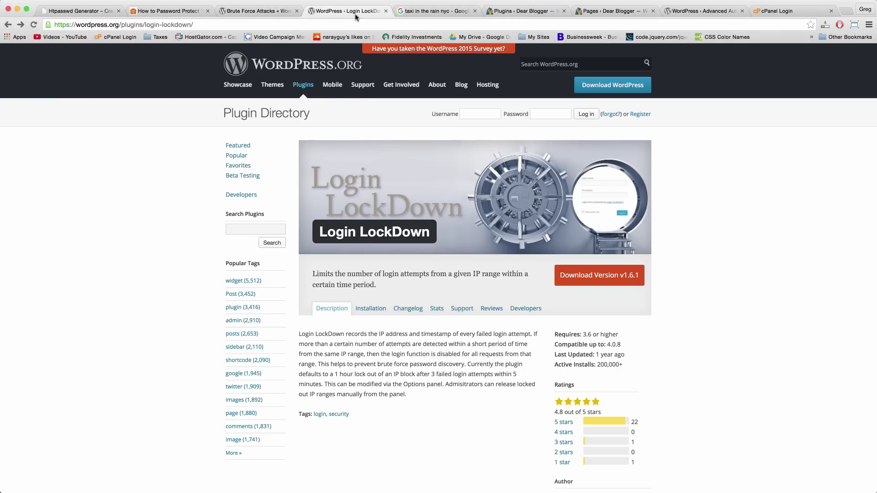
# Move the cPanel Login tab one place left and Google 'hostgator' in a new tab.
pyautogui.click(788, 11)
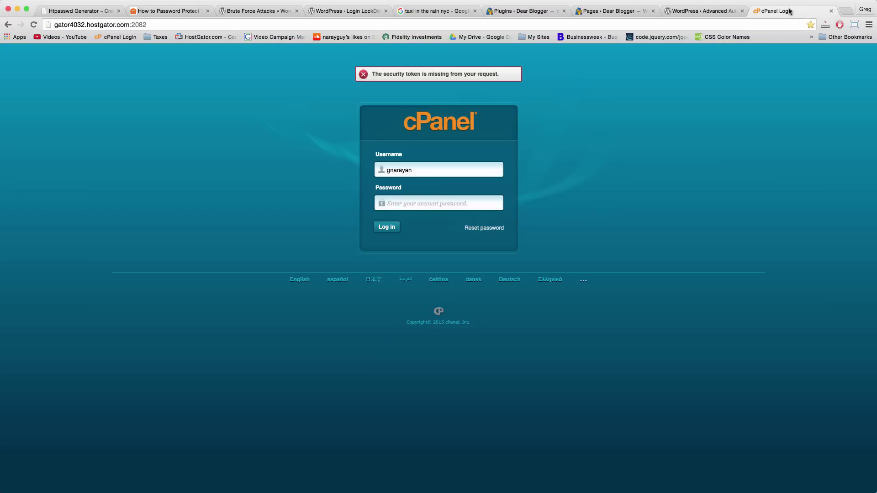
pyautogui.moveTo(790, 11); pyautogui.dragTo(700, 11)
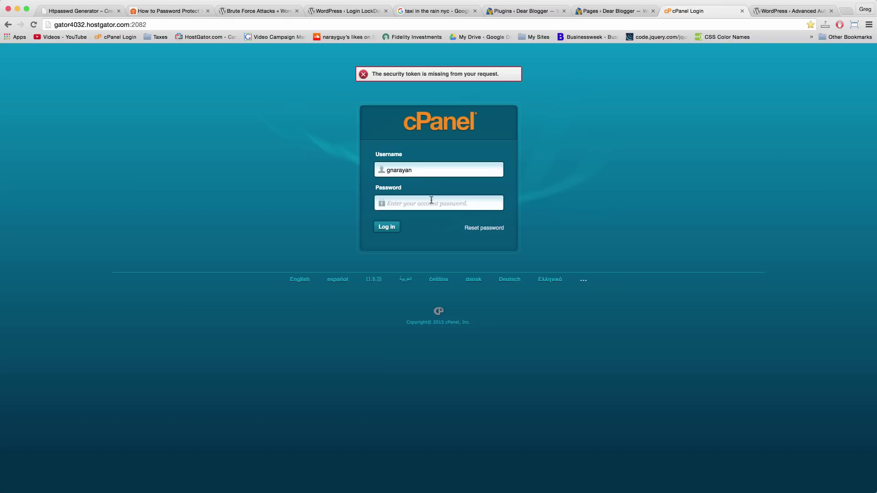
pyautogui.click(848, 10)
pyautogui.write('hostgatolr')
pyautogui.press('BackSpace')
pyautogui.press('BackSpace')
pyautogui.write('r')
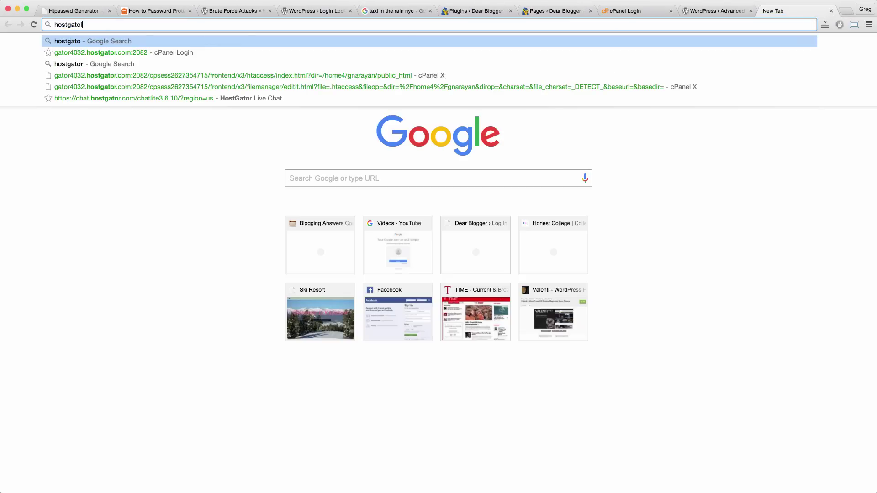
pyautogui.press('Return')
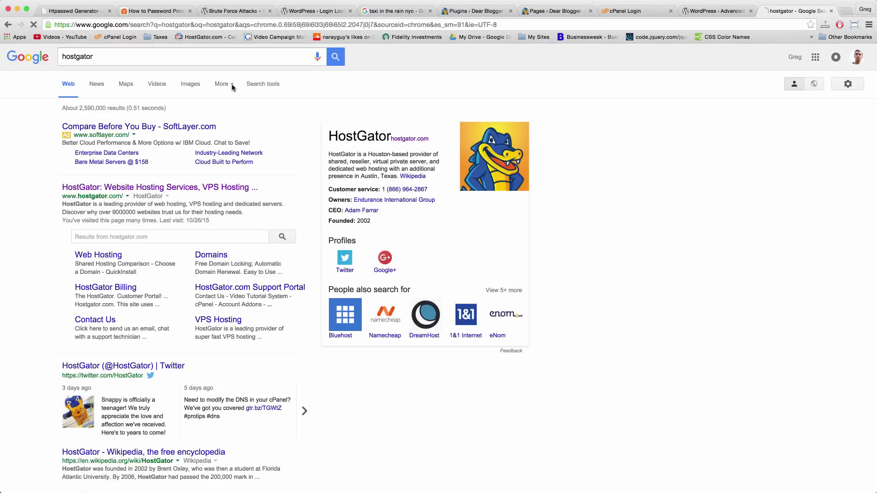
# Go to the HostGator site and its Hosting > WordPress Hosting page.
pyautogui.click(215, 186)
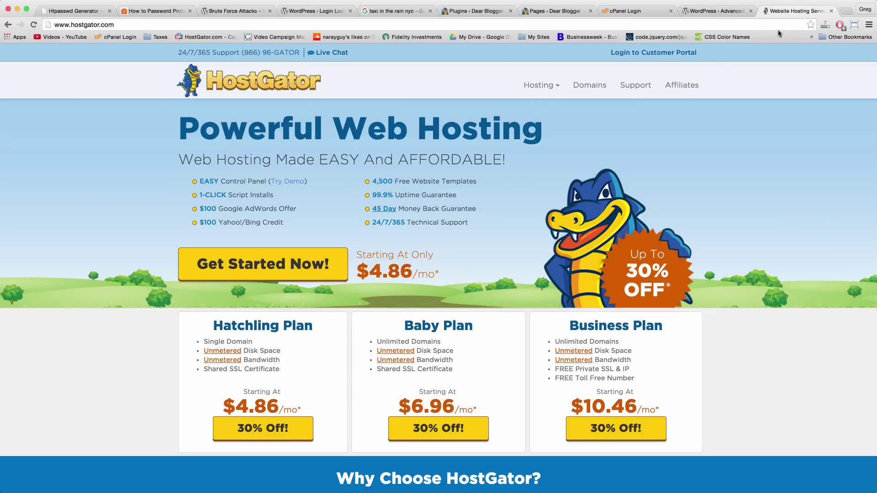
pyautogui.moveTo(541, 85)
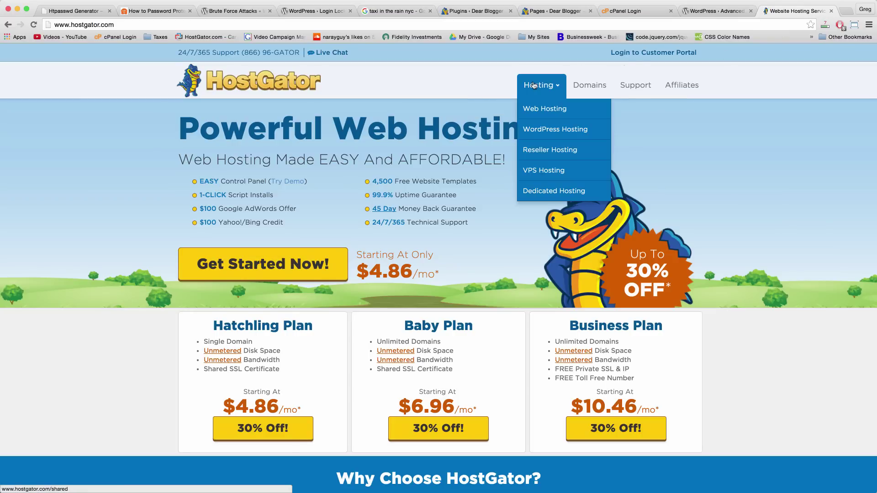
pyautogui.click(543, 128)
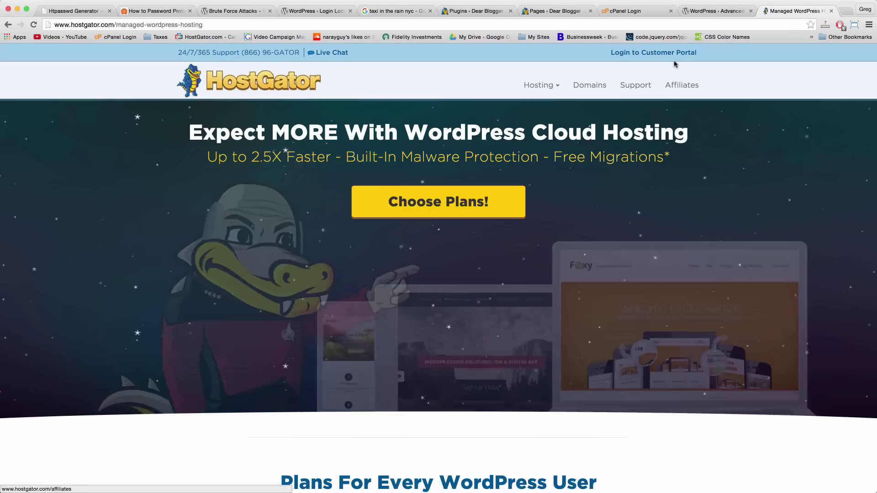
# Close the HostGator tab and log in to cPanel with the account password.
pyautogui.click(831, 11)
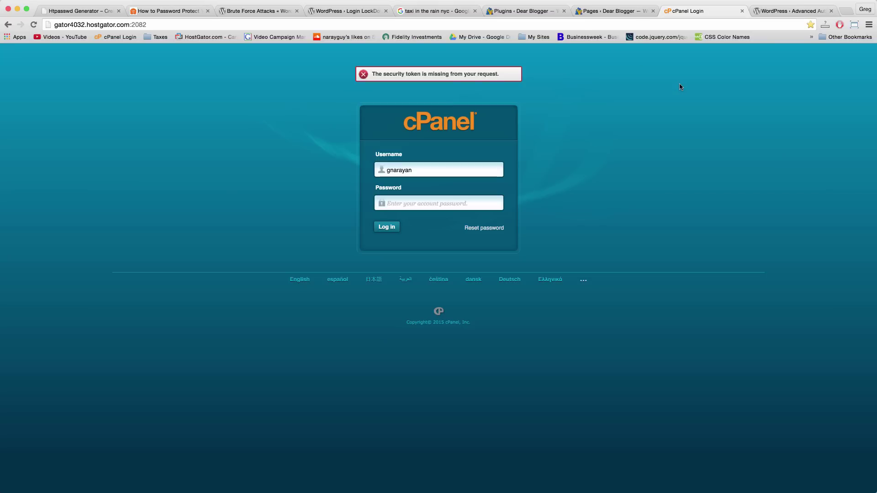
pyautogui.write('•••••••')
pyautogui.press('Return')
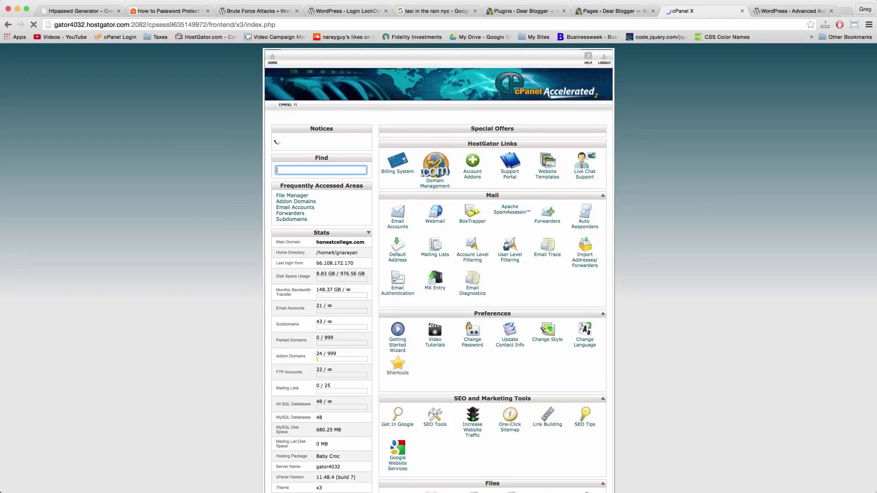
# Open File Manager at the Home Directory with hidden files shown.
pyautogui.scroll(-10, 452, 258)
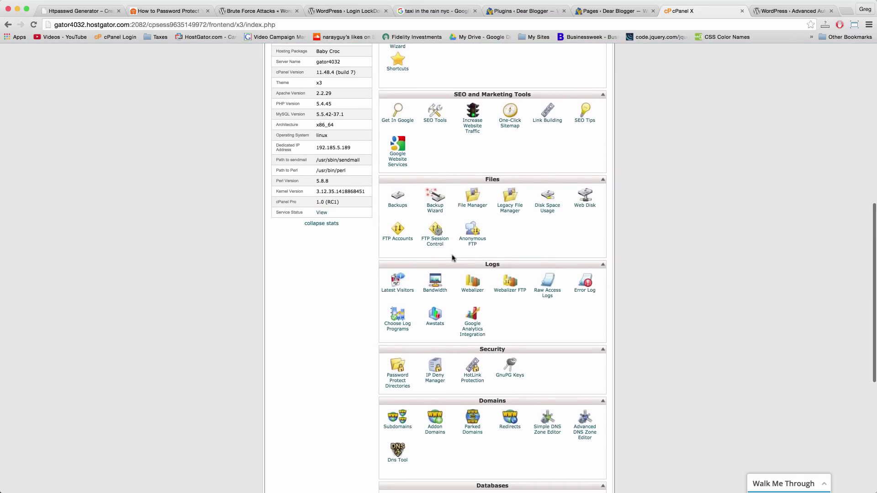
pyautogui.scroll(-1, 452, 258)
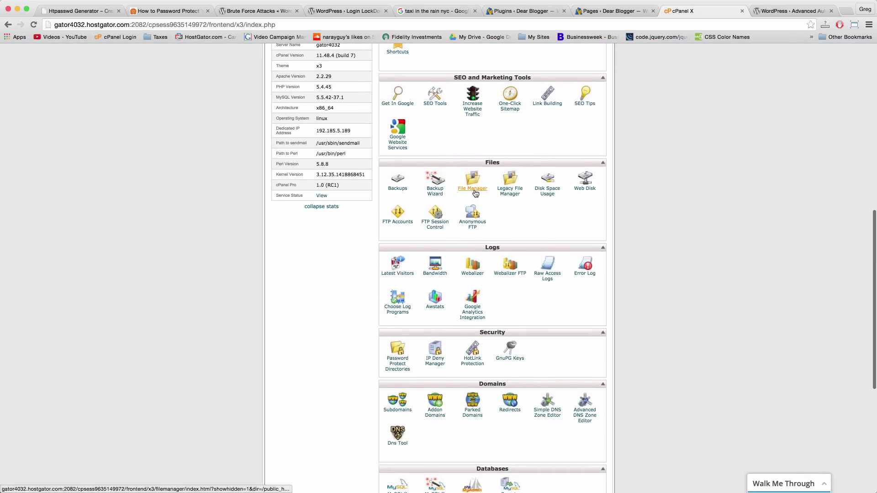
pyautogui.click(474, 185)
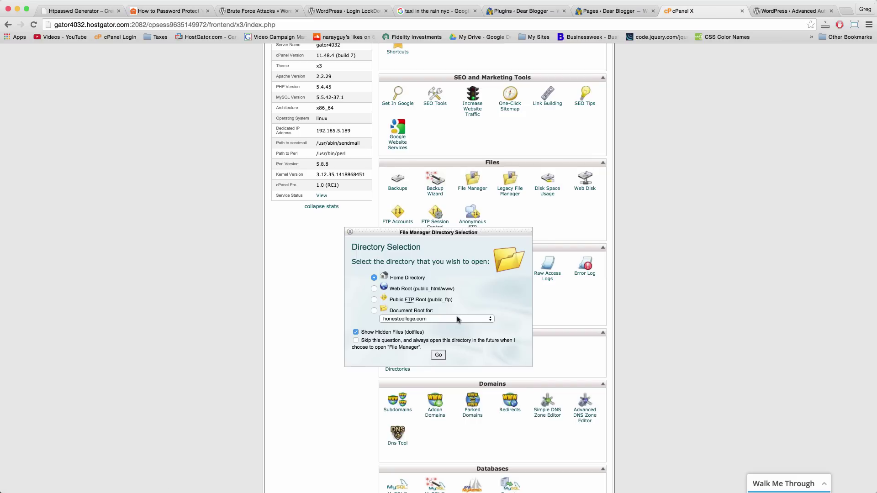
pyautogui.click(439, 354)
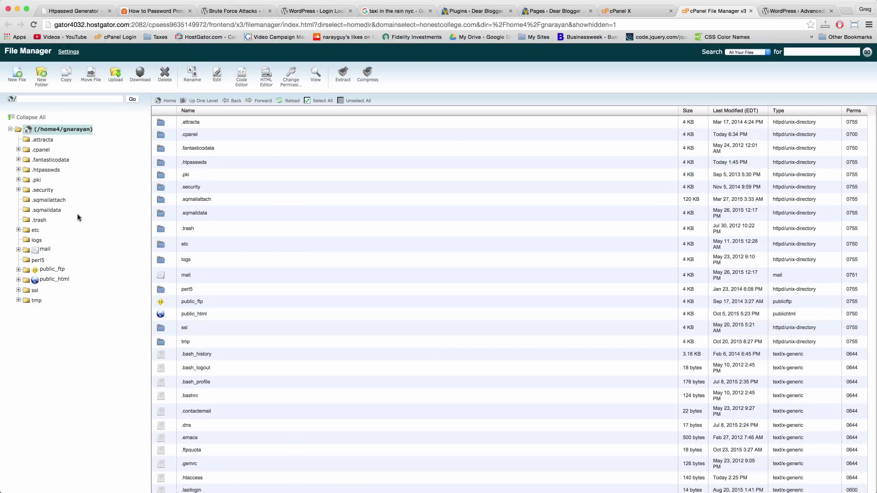
# Navigate into .htpasswds/public_html/wp-admin in File Manager and select the passwd file.
pyautogui.click(49, 141)
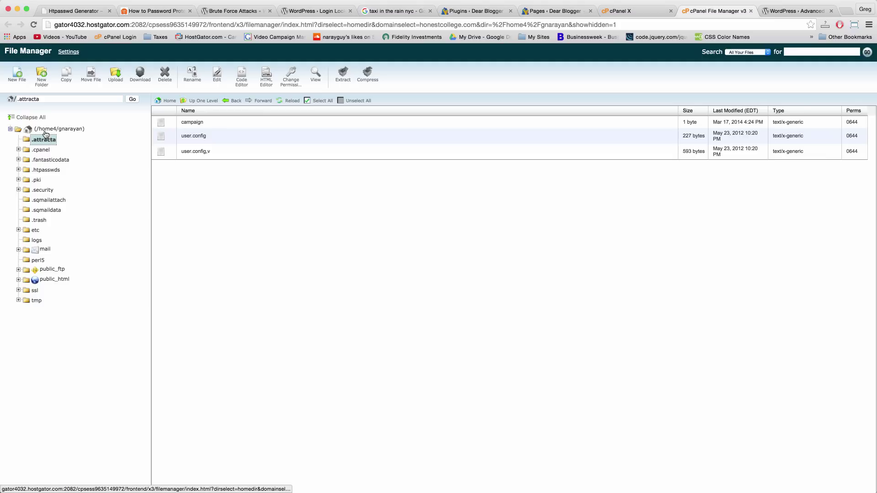
pyautogui.click(44, 130)
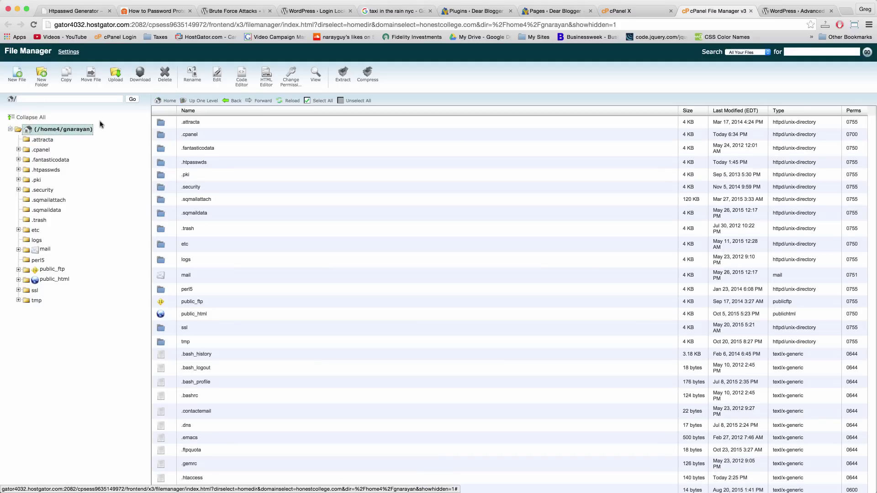
pyautogui.click(185, 163)
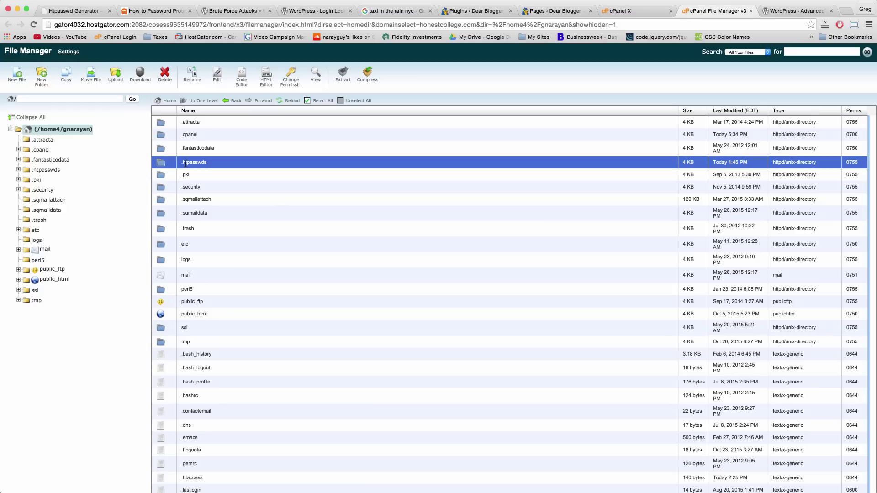
pyautogui.doubleClick(161, 163)
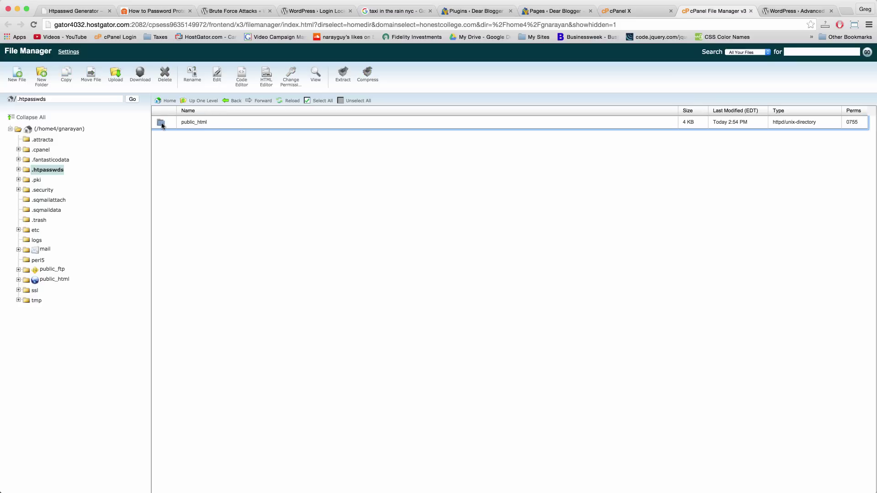
pyautogui.doubleClick(162, 124)
pyautogui.doubleClick(160, 123)
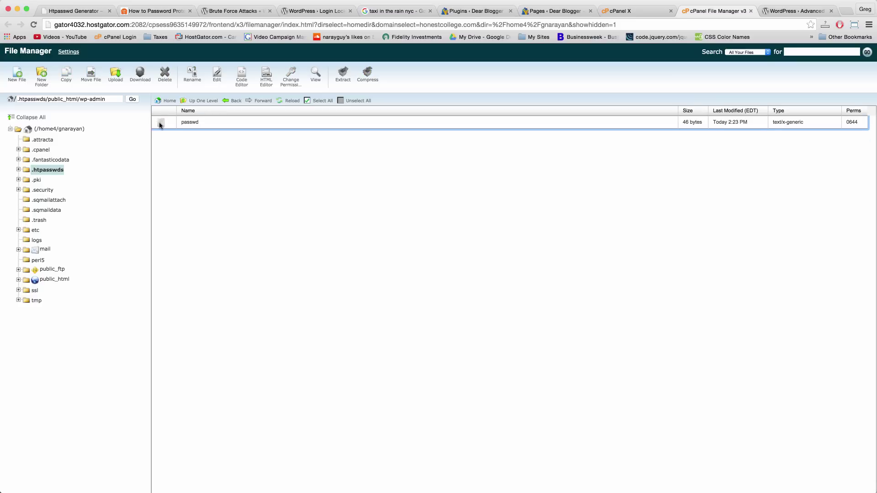
pyautogui.click(160, 123)
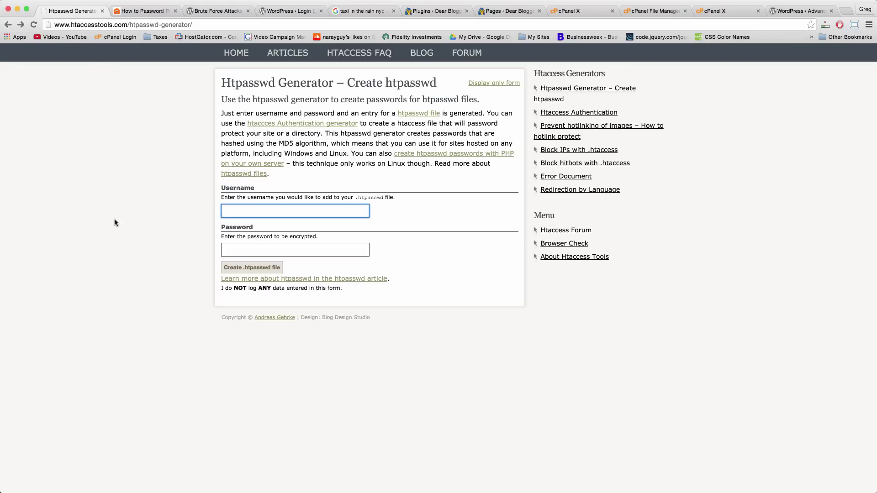
# Enter the account username in the Htpasswd Generator and move to the Password field.
pyautogui.click(91, 21)
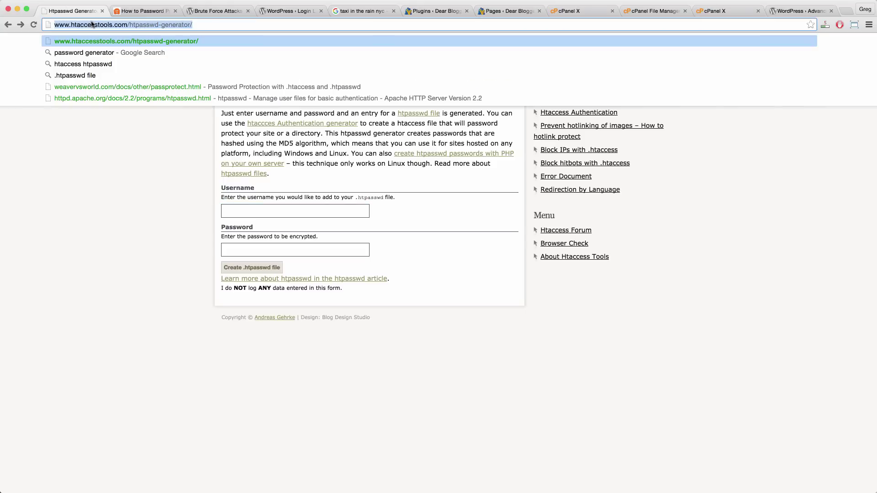
pyautogui.click(154, 270)
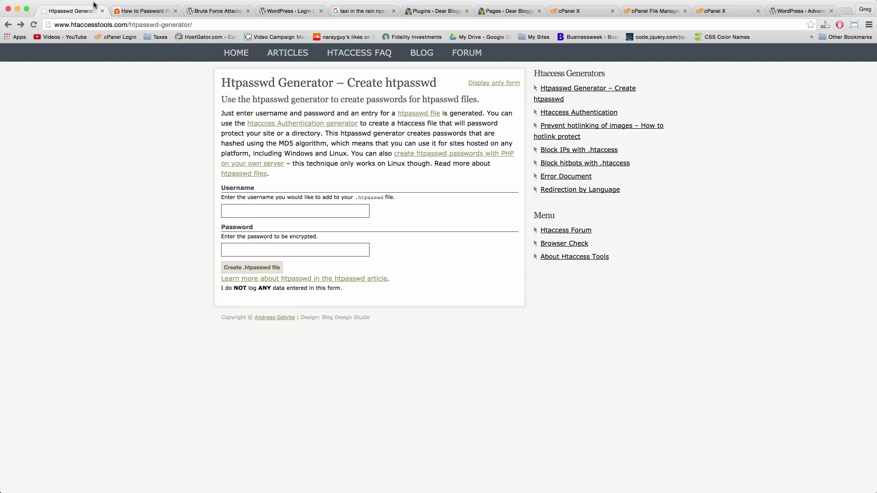
pyautogui.click(292, 213)
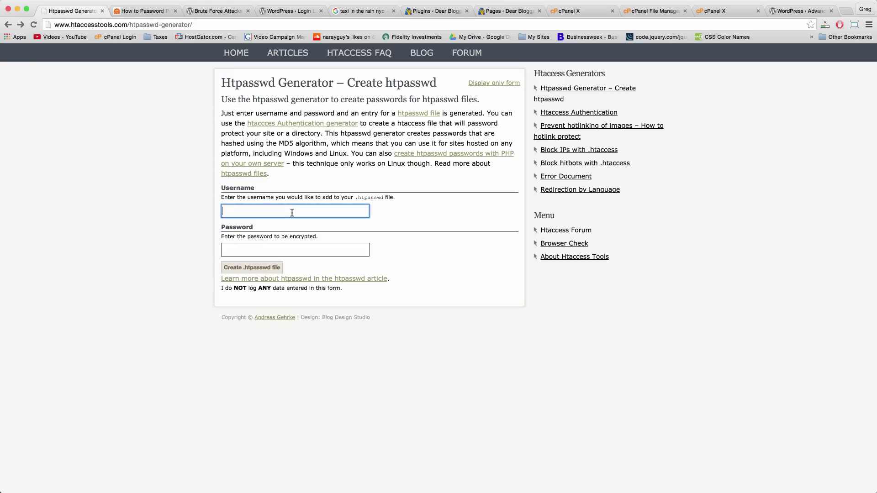
pyautogui.write('gnarayan')
pyautogui.click(274, 250)
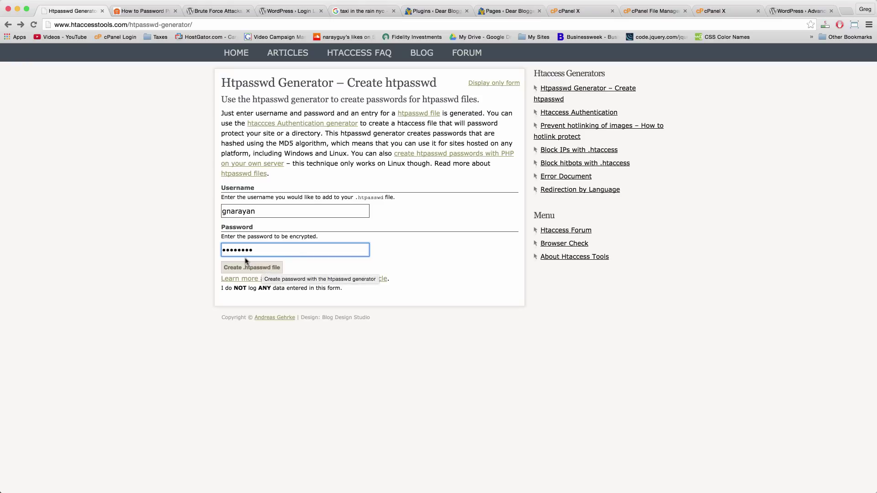
# Check the Login LockDown and Brute Force Attacks tabs, then return to the generator form.
pyautogui.click(270, 13)
pyautogui.click(236, 11)
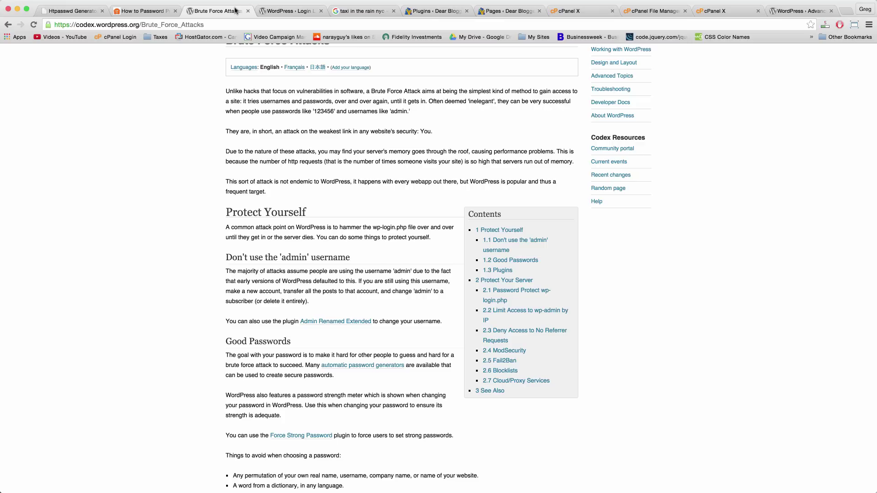
pyautogui.scroll(-10, 339, 250)
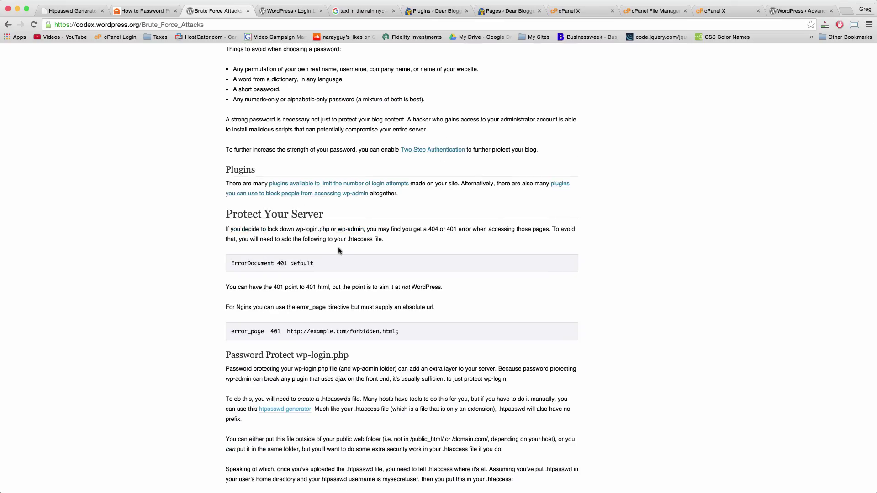
pyautogui.scroll(-2, 315, 311)
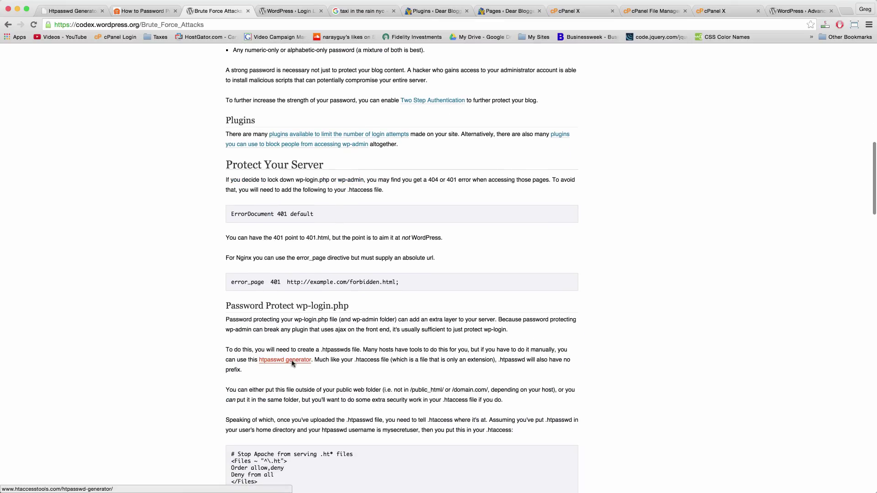
pyautogui.click(69, 11)
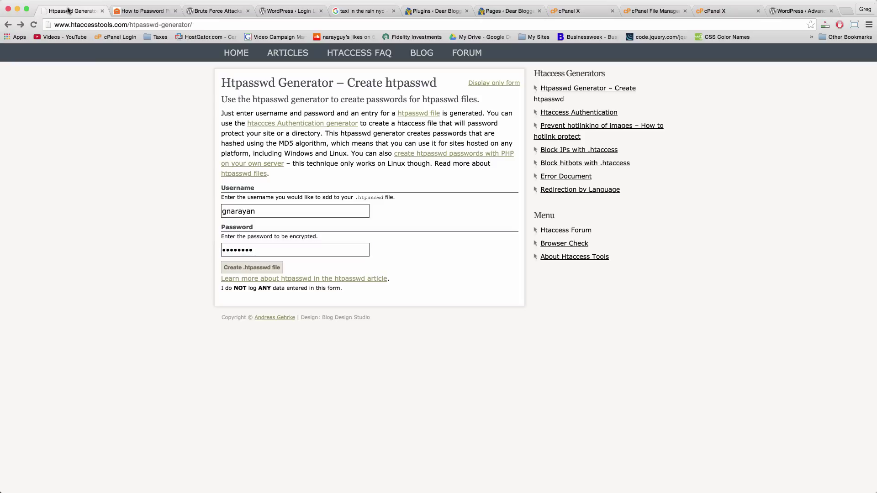
# Clear the entered password and create the .htpasswd entry.
pyautogui.doubleClick(238, 250)
pyautogui.click(269, 250)
pyautogui.doubleClick(242, 249)
pyautogui.press('BackSpace')
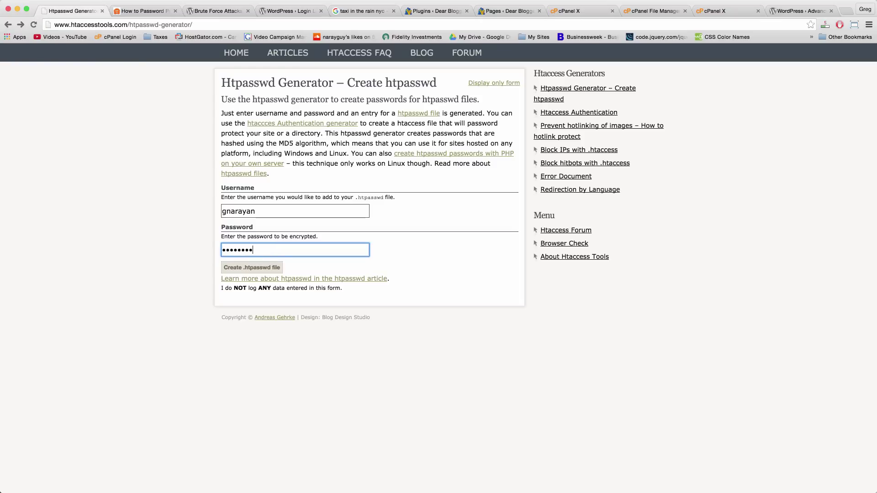
pyautogui.click(252, 272)
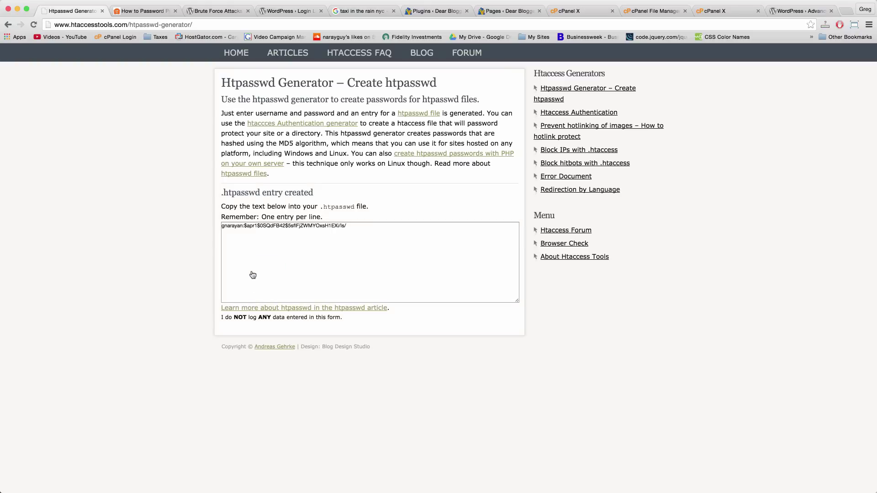
# Select the whole generated .htpasswd line and copy it.
pyautogui.click(230, 227)
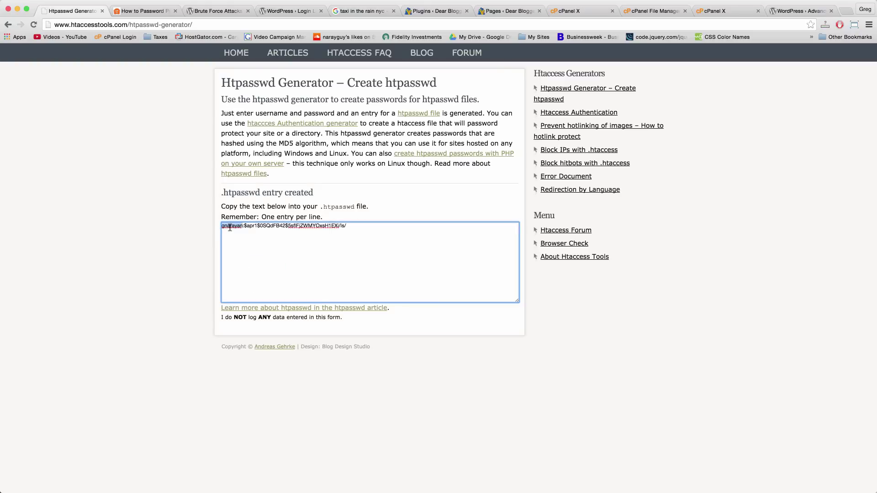
pyautogui.doubleClick(303, 225)
pyautogui.click(353, 226)
pyautogui.tripleClick(319, 226)
pyautogui.click(318, 225)
pyautogui.rightClick(319, 226)
pyautogui.click(495, 245)
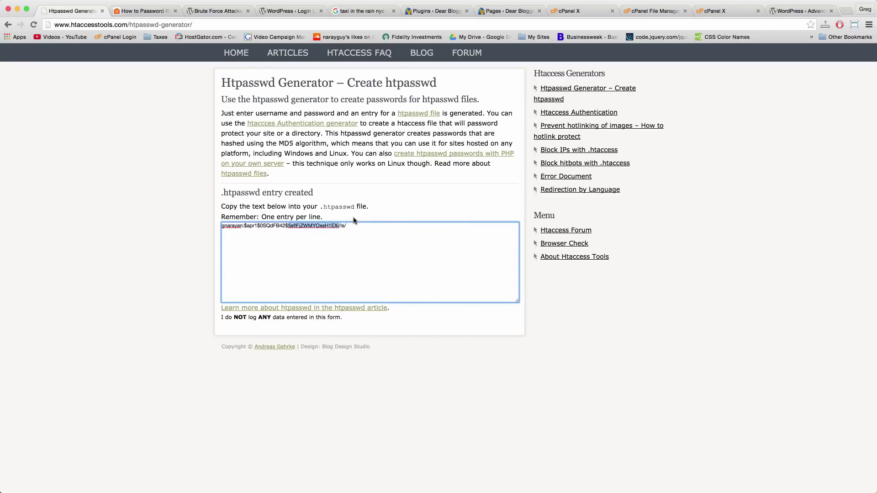
pyautogui.click(353, 222)
pyautogui.moveTo(369, 228); pyautogui.dragTo(145, 226)
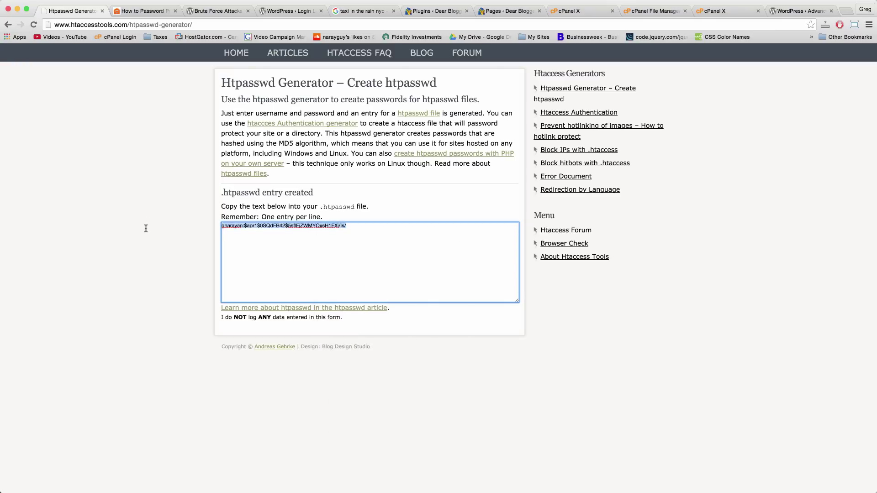
pyautogui.rightClick(238, 227)
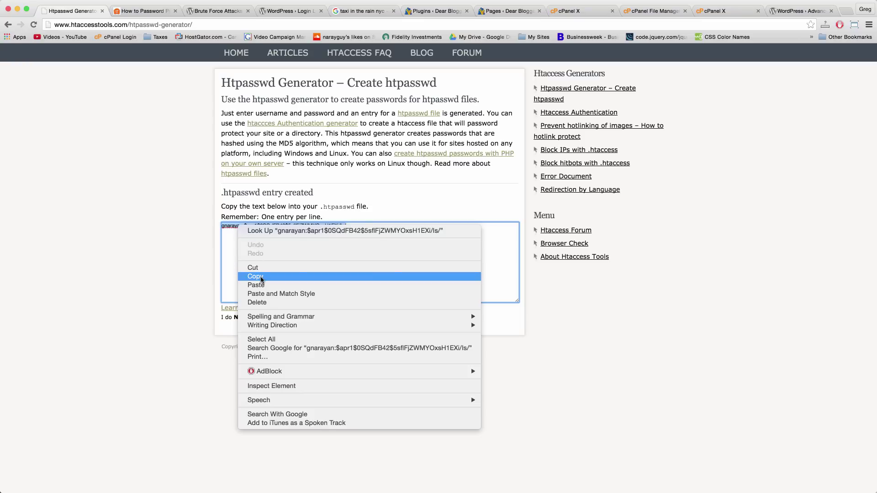
pyautogui.click(260, 277)
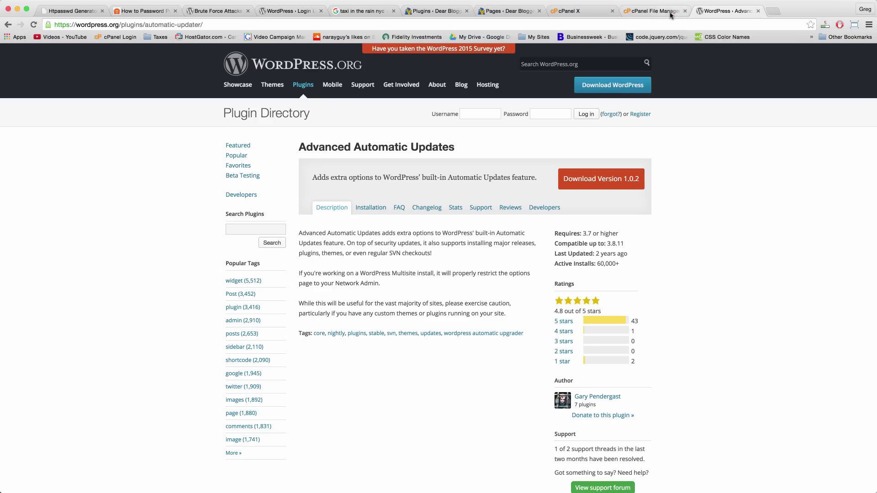
# Close the extra cPanel X tab and browse public_html's contents from the home folder.
pyautogui.click(649, 13)
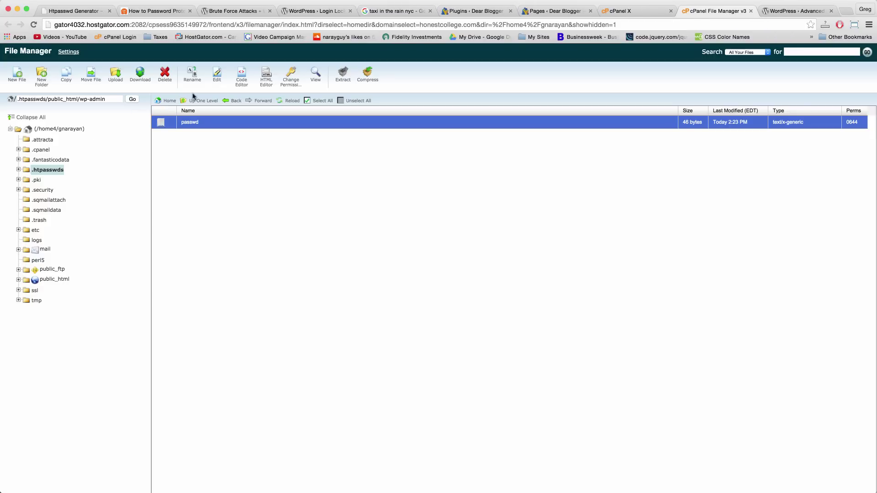
pyautogui.click(59, 129)
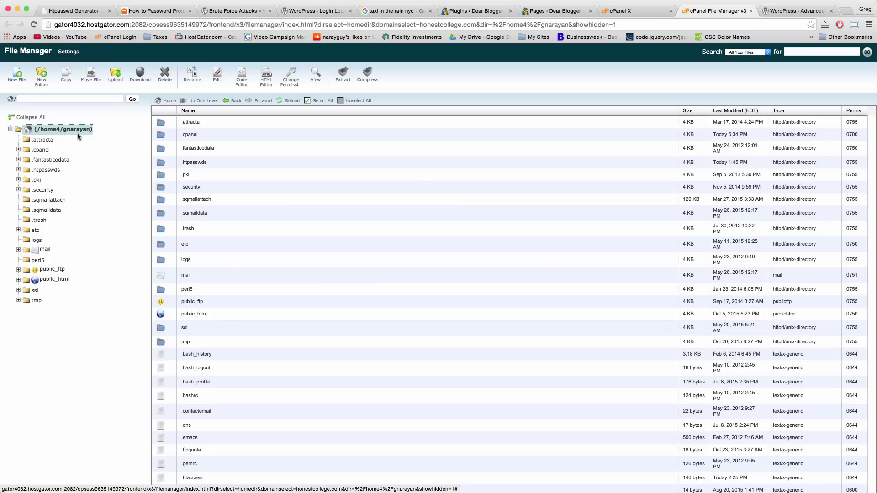
pyautogui.click(61, 280)
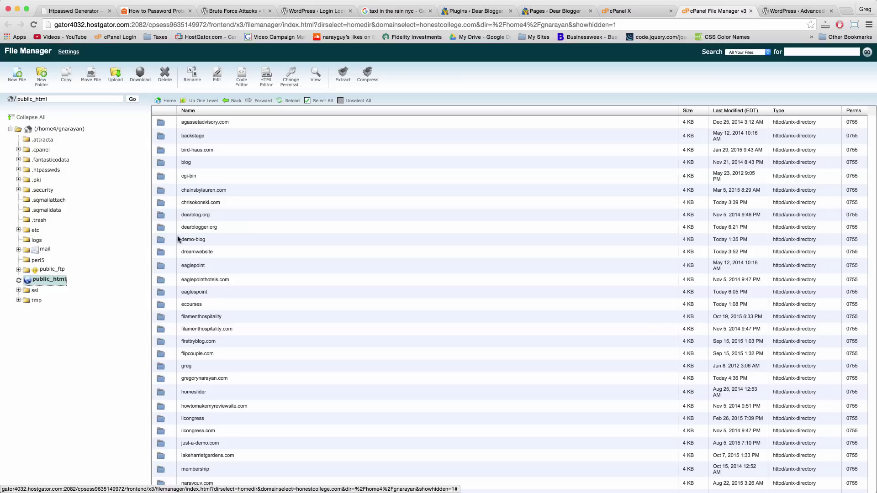
pyautogui.scroll(-5, 179, 239)
pyautogui.scroll(-7, 179, 239)
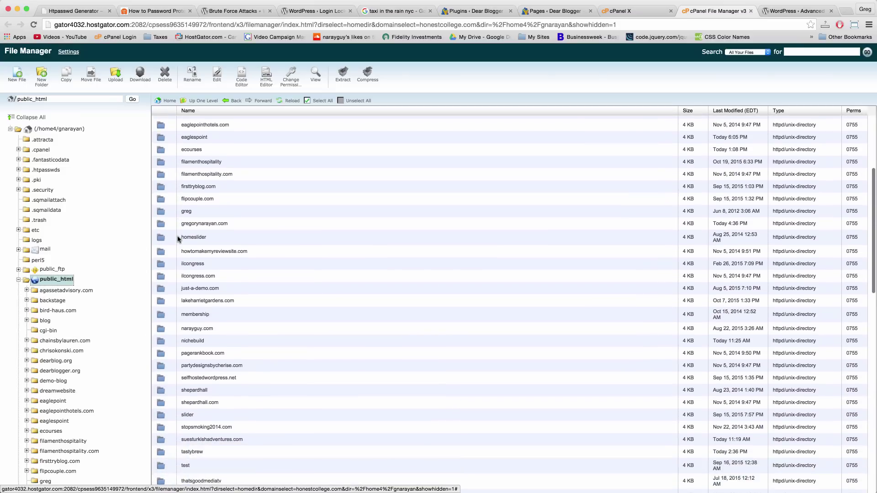
pyautogui.scroll(-10, 178, 239)
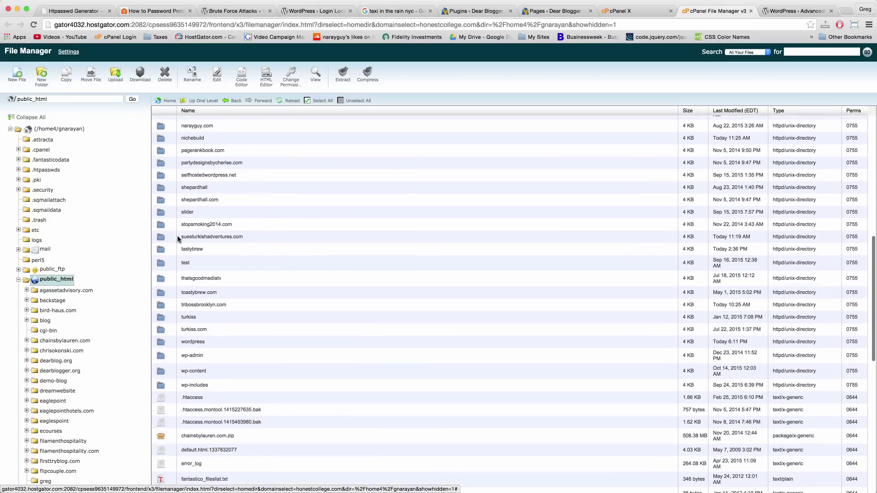
pyautogui.scroll(20, 178, 239)
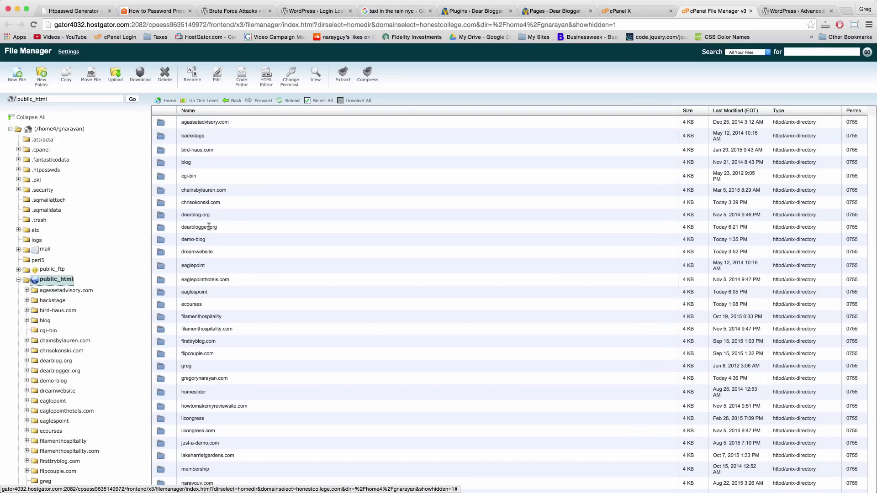
# Go into dearblogger.org's wp-admin folder and select its .htaccess file.
pyautogui.doubleClick(162, 232)
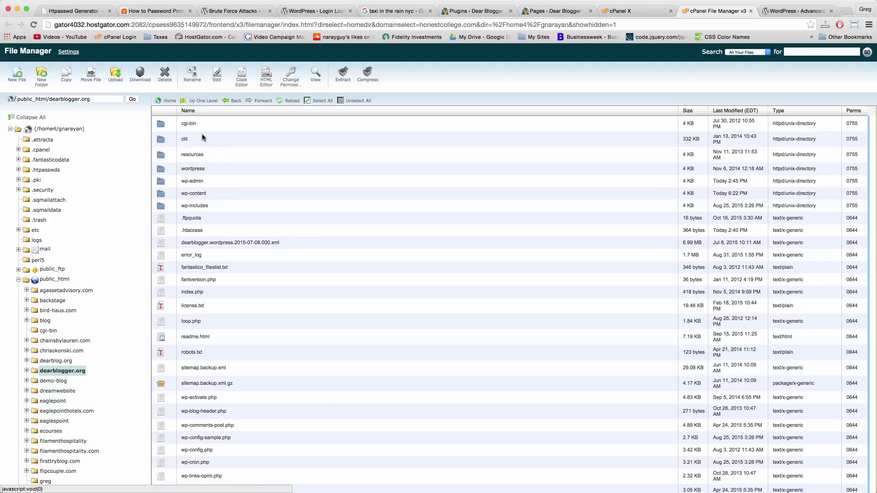
pyautogui.click(162, 185)
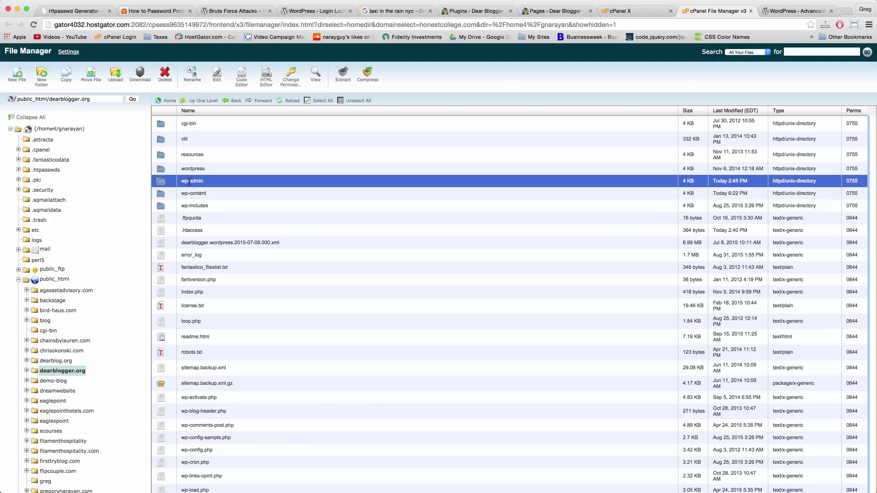
pyautogui.doubleClick(166, 186)
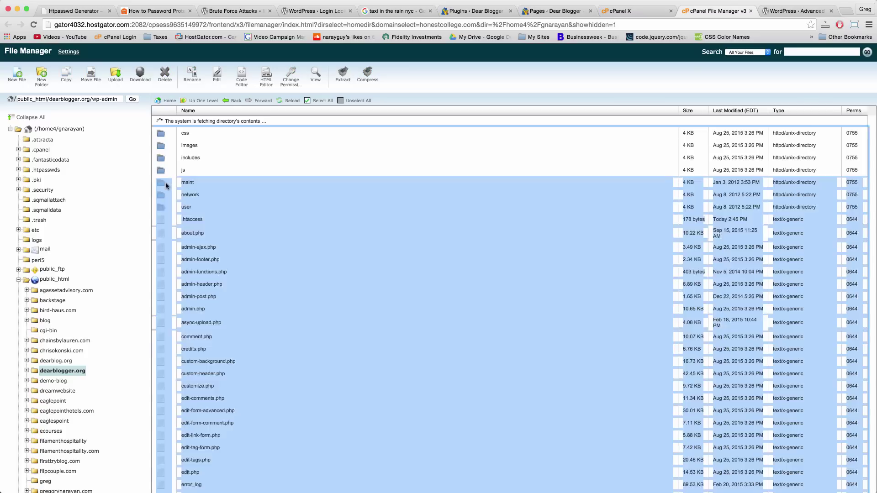
pyautogui.click(288, 136)
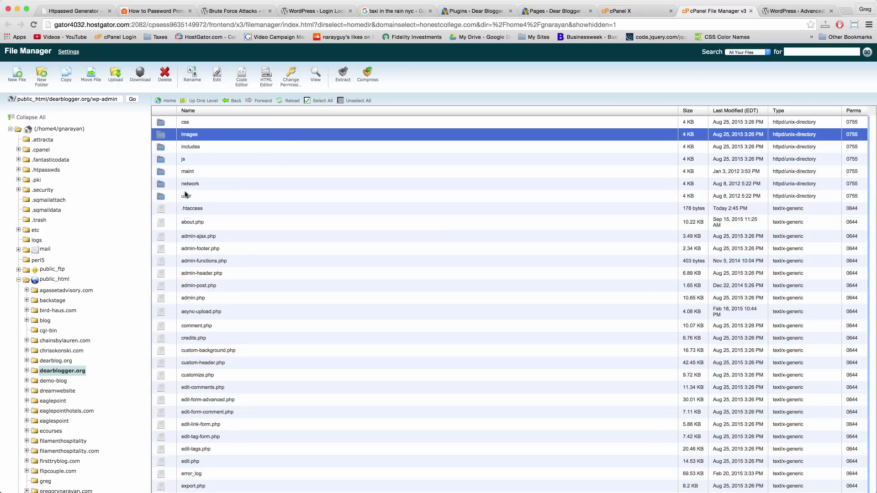
pyautogui.click(196, 206)
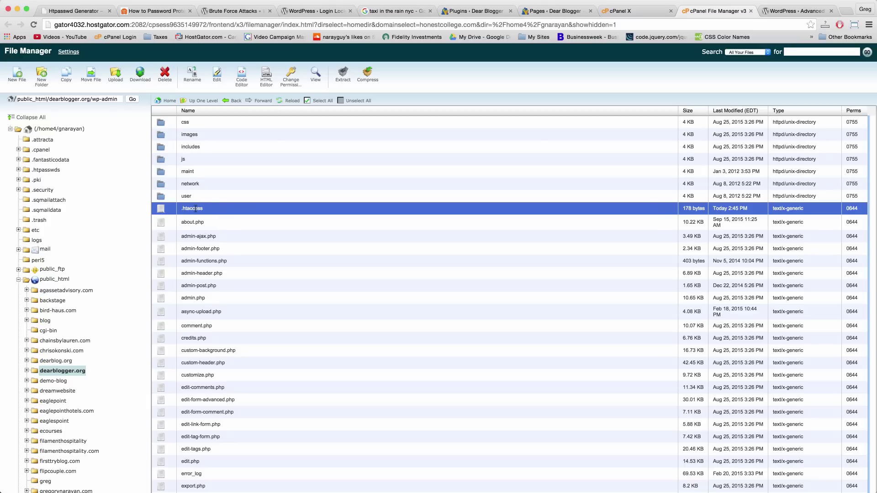
# Cancel a stray New File dialog, open .htaccess in the editor, and return to WPBeginner.
pyautogui.click(20, 82)
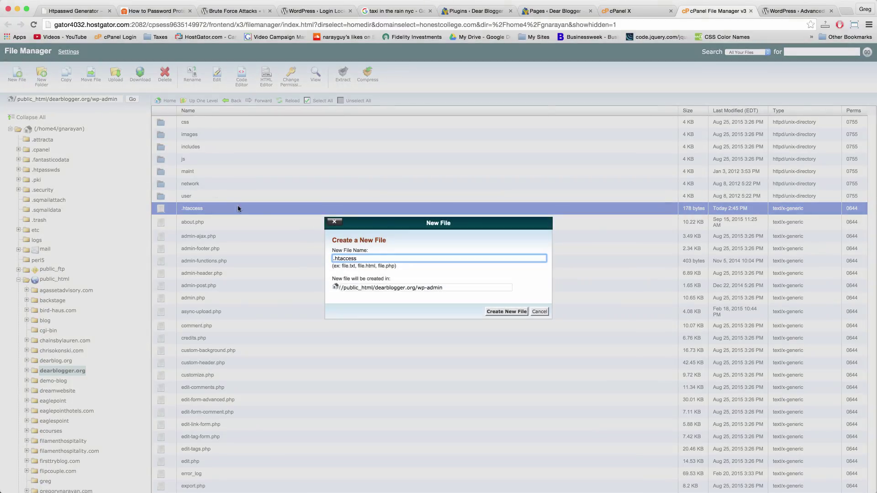
pyautogui.click(541, 312)
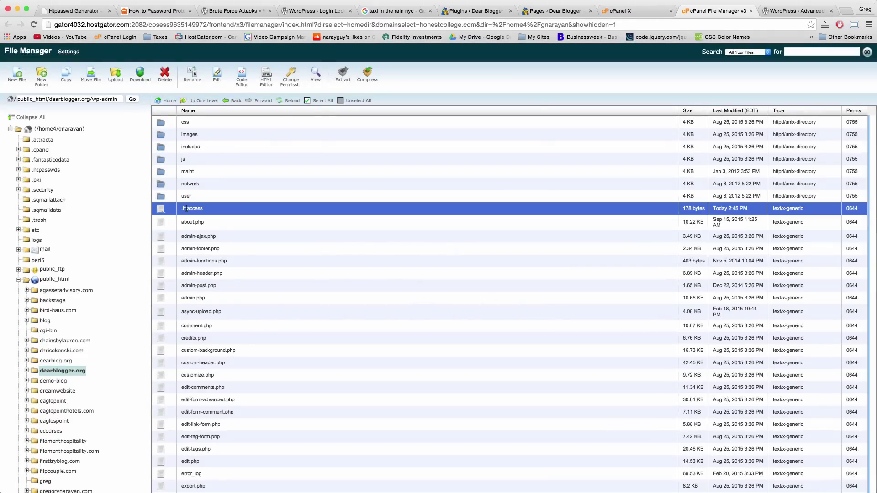
pyautogui.click(216, 81)
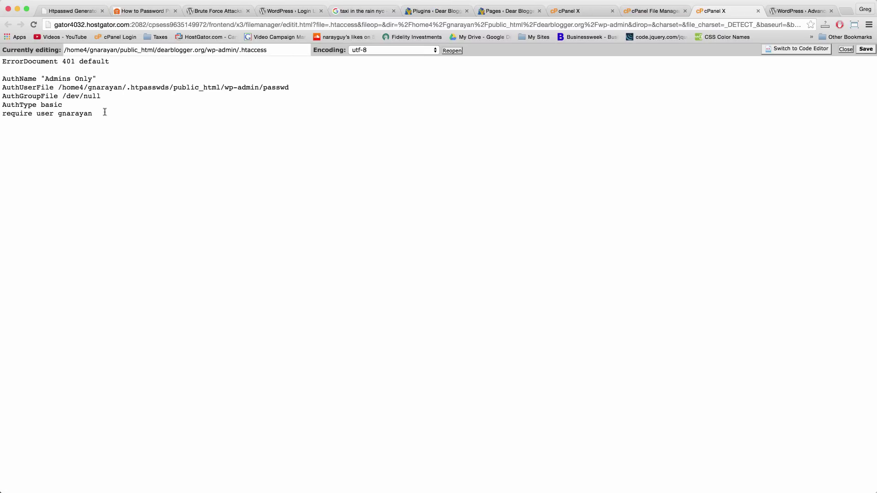
pyautogui.click(144, 10)
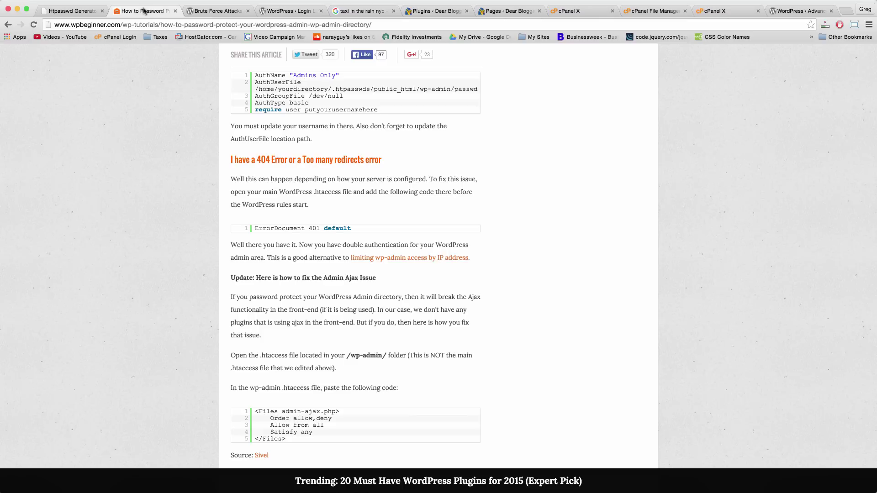
# Scroll to the Manual Method code and inspect its AuthUserFile, AuthName and putyourusernamehere lines.
pyautogui.scroll(6, 356, 273)
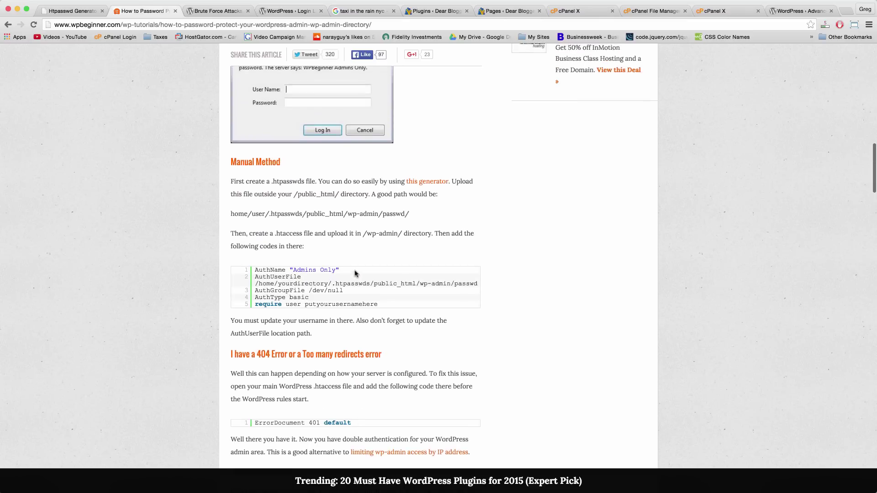
pyautogui.scroll(15, 355, 273)
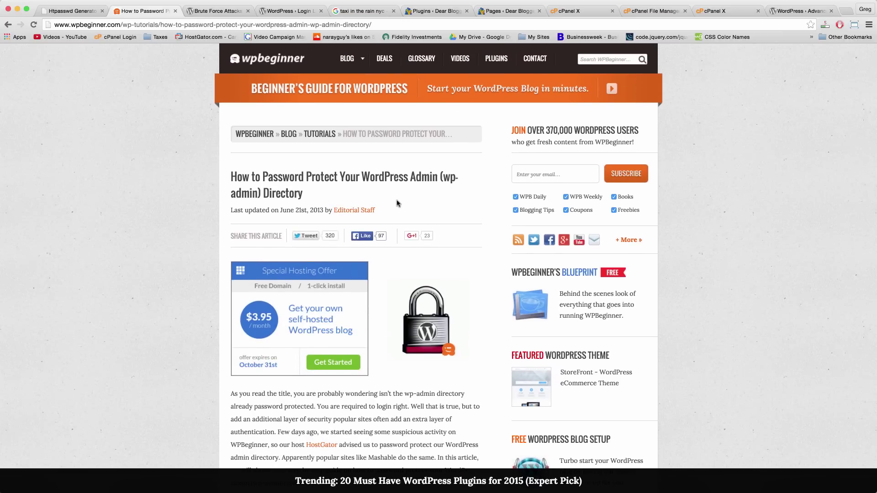
pyautogui.scroll(-15, 398, 203)
pyautogui.scroll(-10, 397, 203)
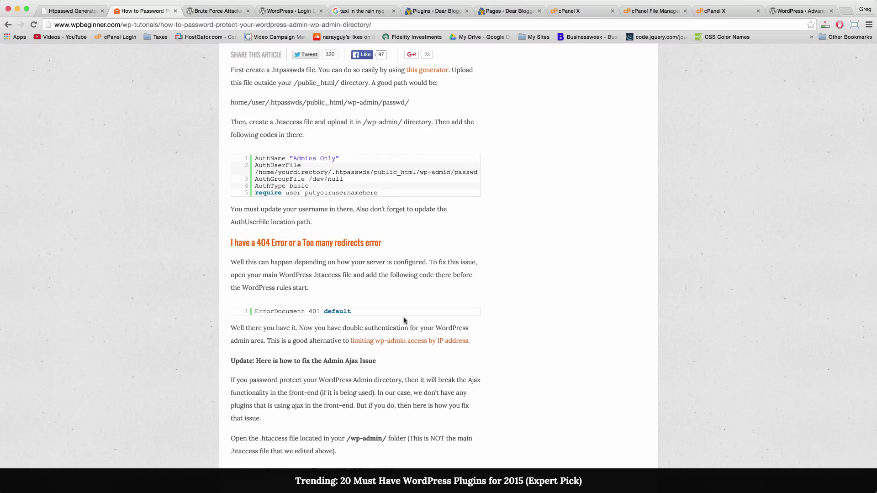
pyautogui.scroll(-1, 351, 219)
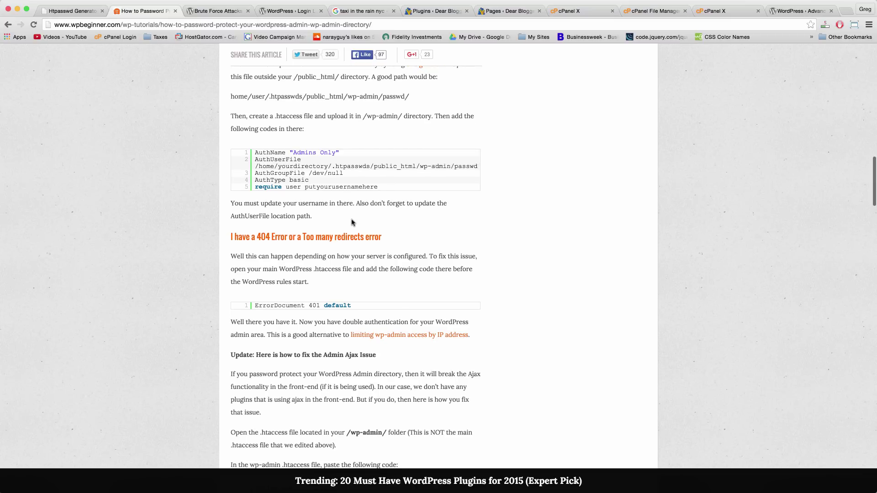
pyautogui.doubleClick(287, 162)
pyautogui.click(313, 170)
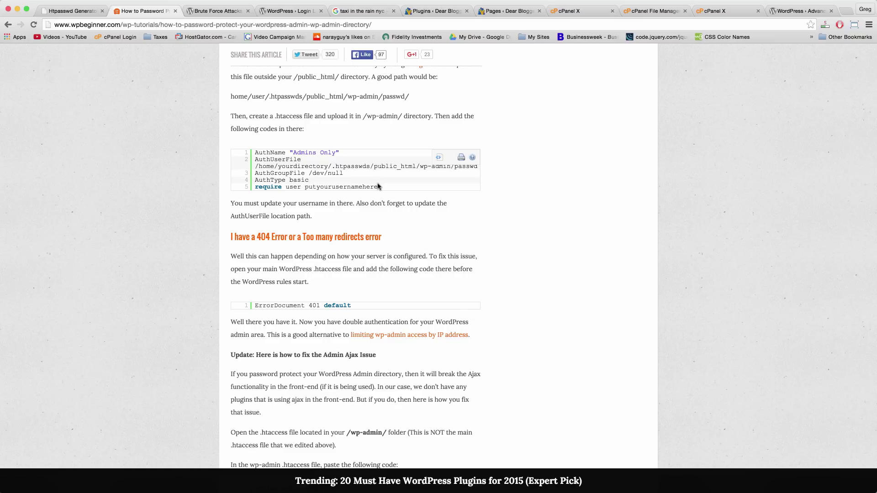
pyautogui.doubleClick(267, 154)
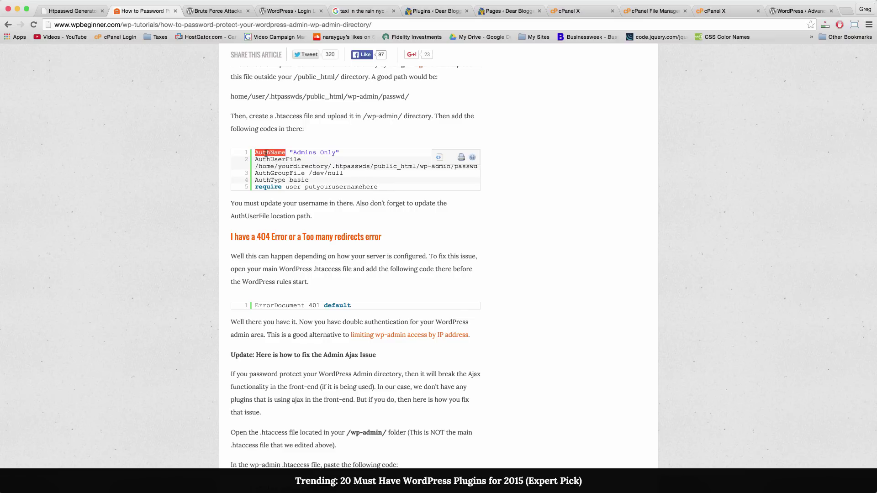
pyautogui.doubleClick(344, 187)
pyautogui.click(370, 188)
# Show the sample code as plain text and copy all five authentication lines.
pyautogui.scroll(1, 383, 191)
pyautogui.scroll(2, 314, 141)
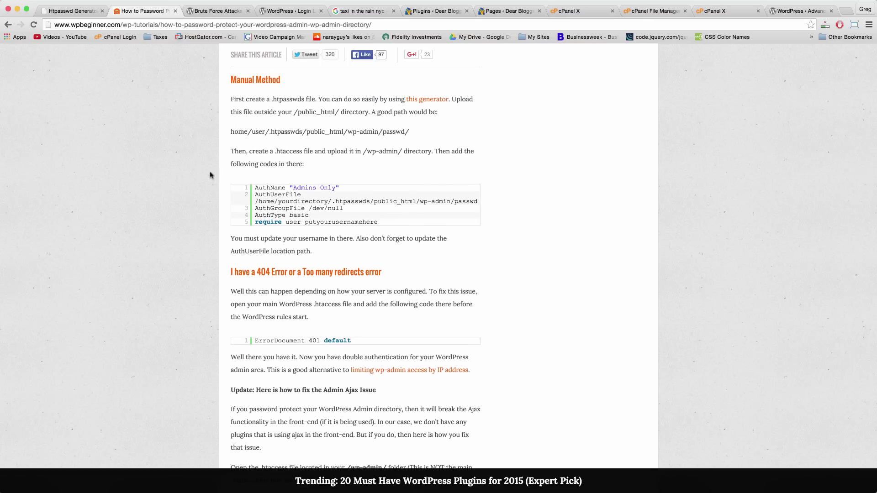
pyautogui.moveTo(470, 197)
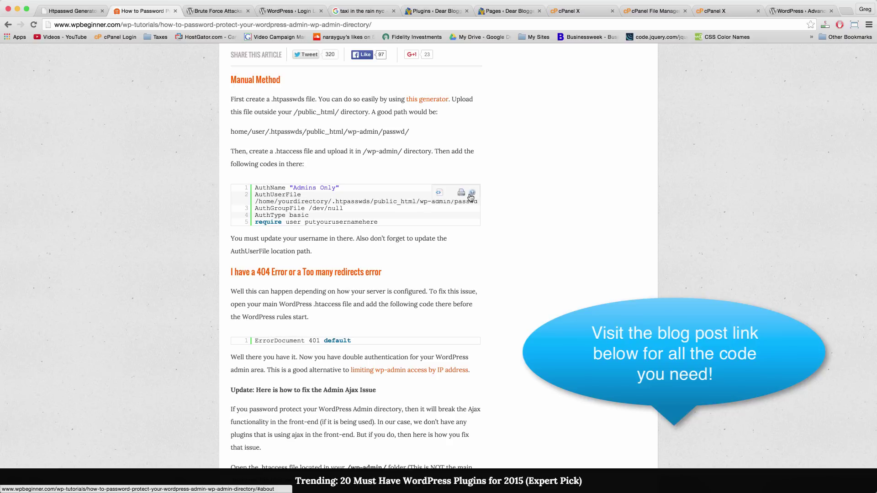
pyautogui.click(439, 192)
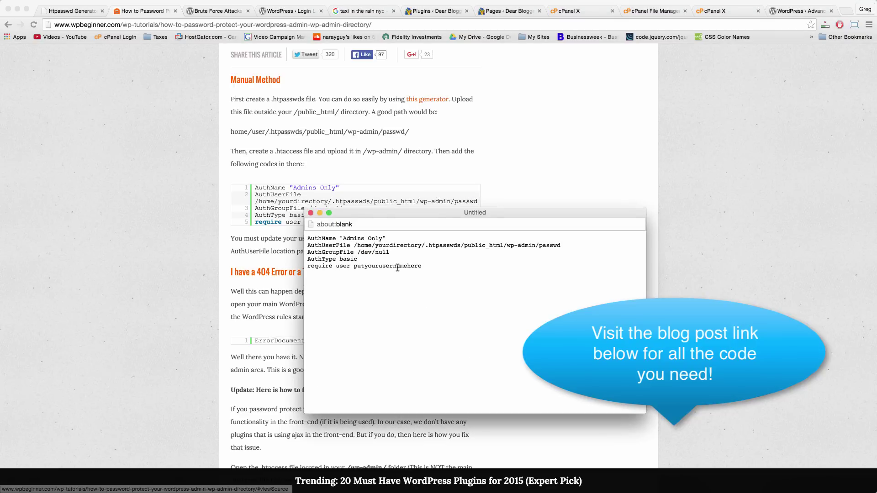
pyautogui.moveTo(429, 270); pyautogui.dragTo(298, 240)
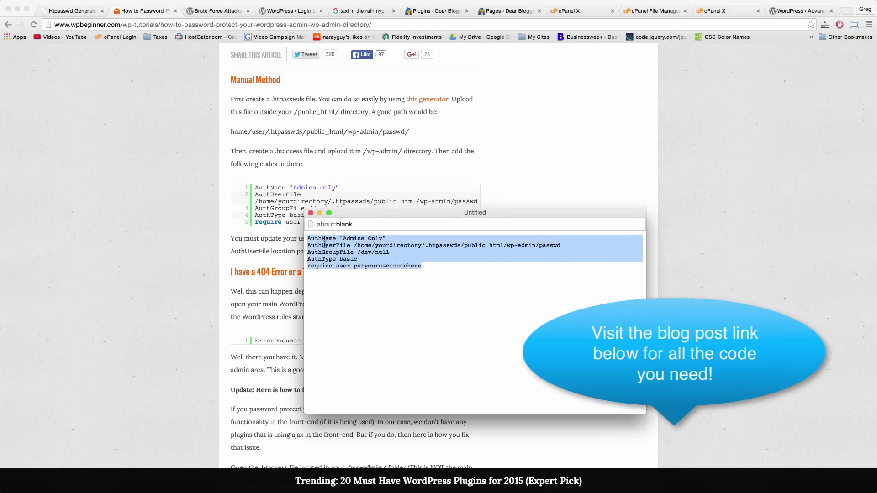
pyautogui.rightClick(334, 249)
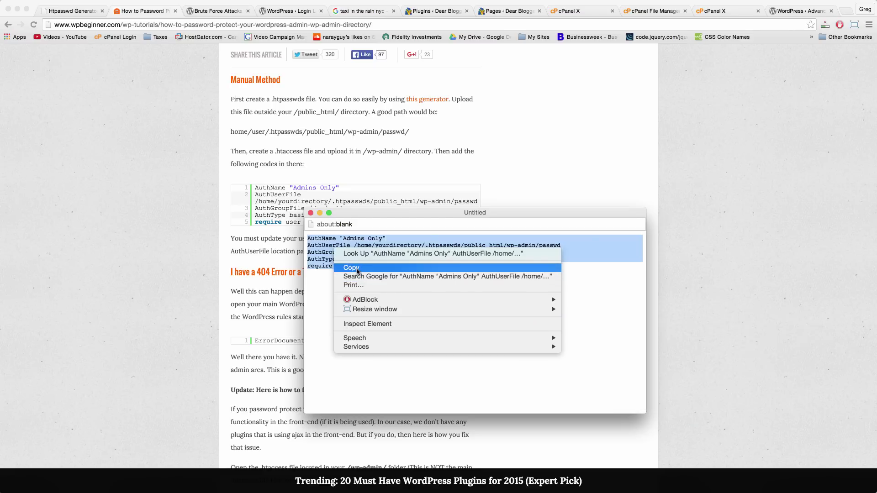
pyautogui.click(338, 266)
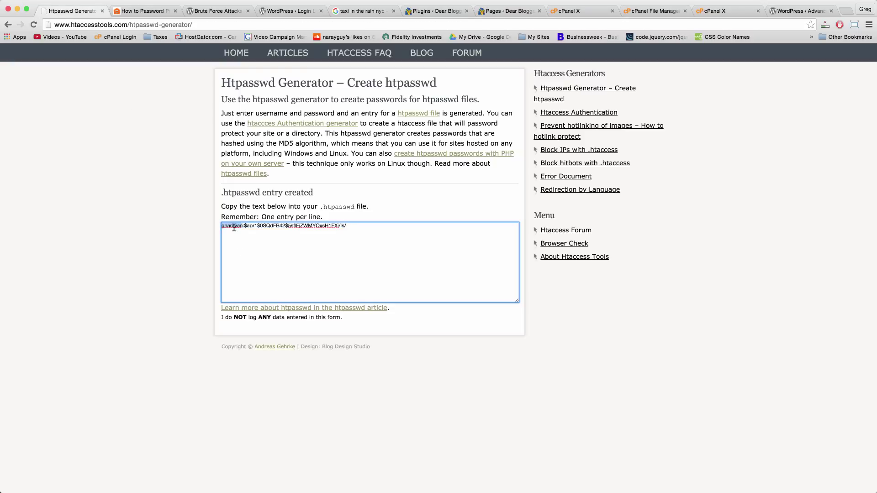
# Save the wp-admin .htaccess with ErrorDocument 401 default above the Admins Only rules.
pyautogui.click(361, 223)
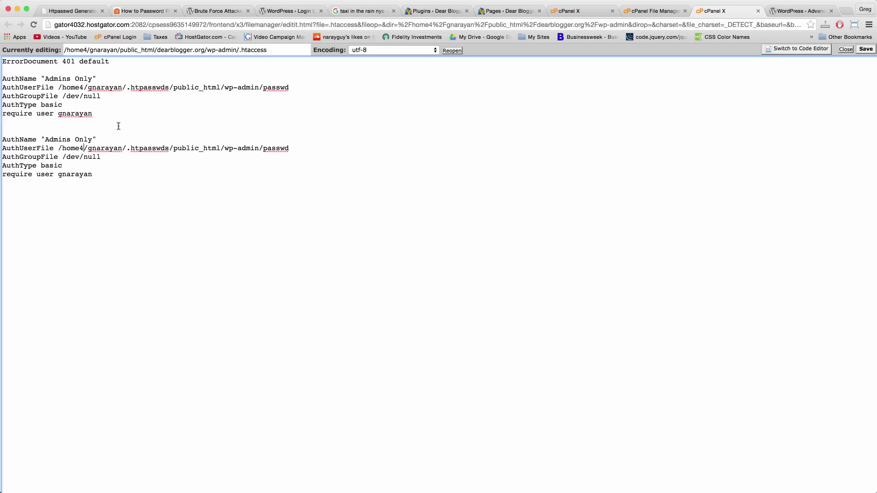
pyautogui.click(644, 11)
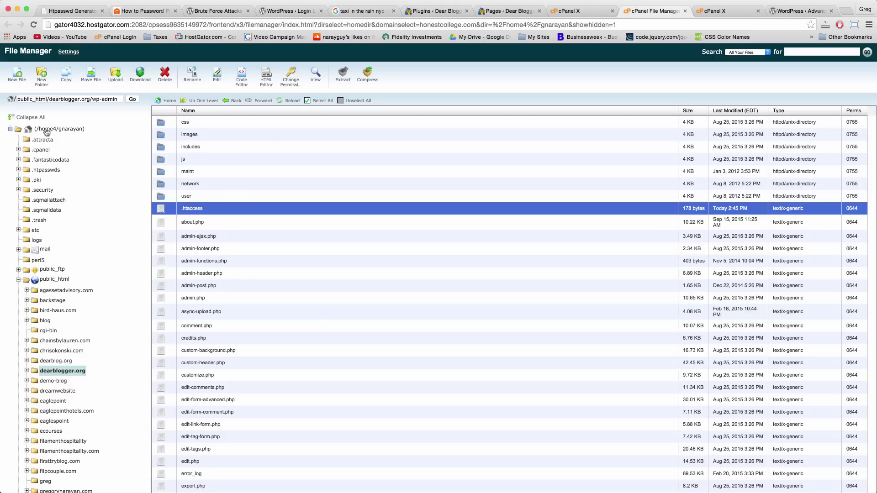
pyautogui.click(46, 132)
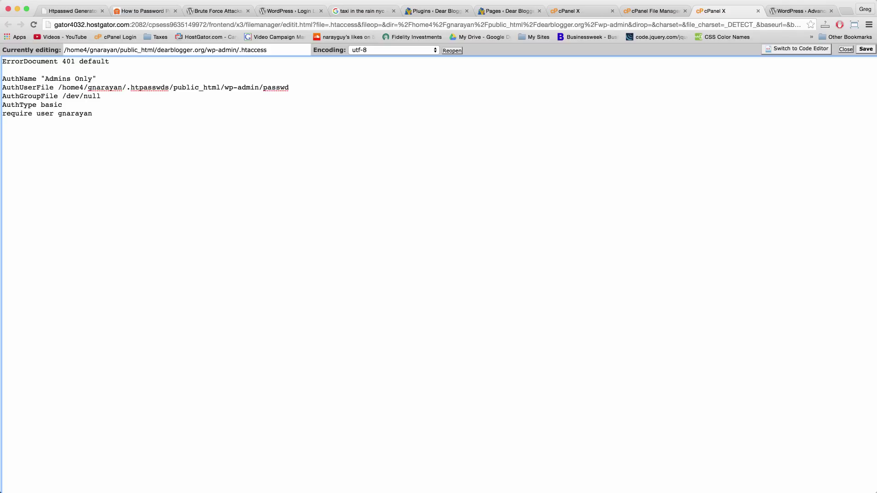
pyautogui.click(84, 95)
pyautogui.click(867, 49)
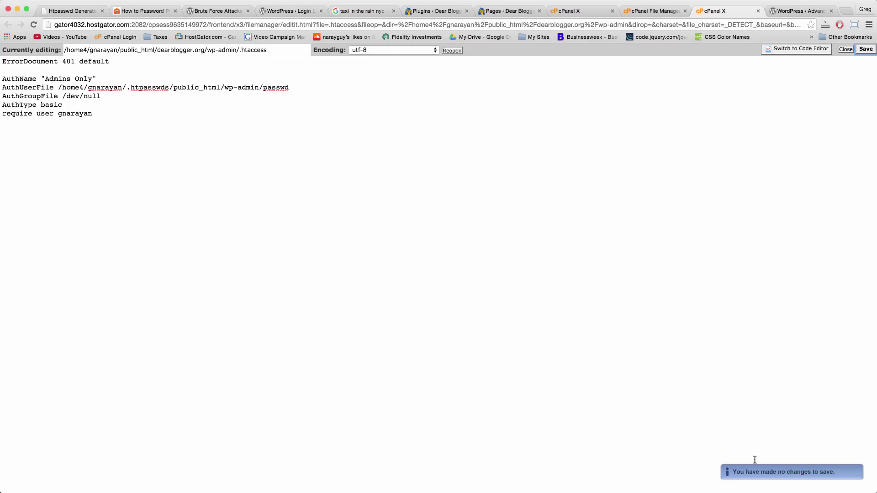
# Close the .htaccess editor and browse into .htpasswds/public_html/wp-admin to check the passwd file.
pyautogui.click(758, 11)
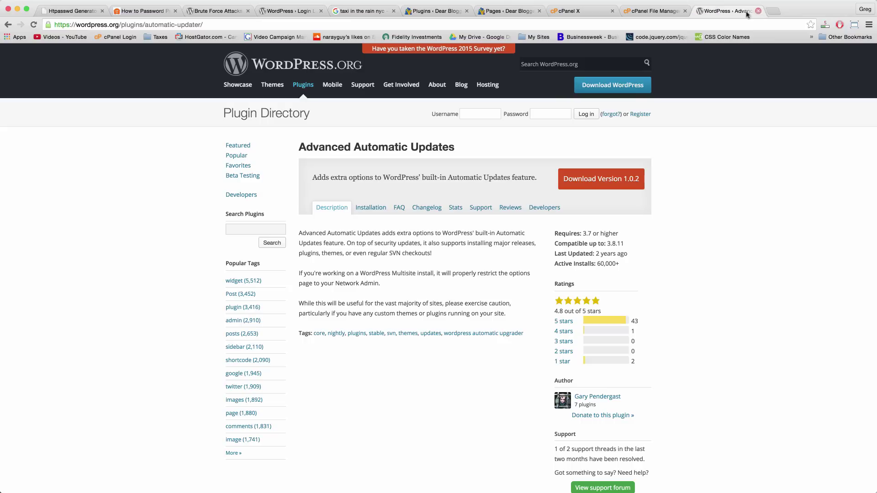
pyautogui.click(638, 12)
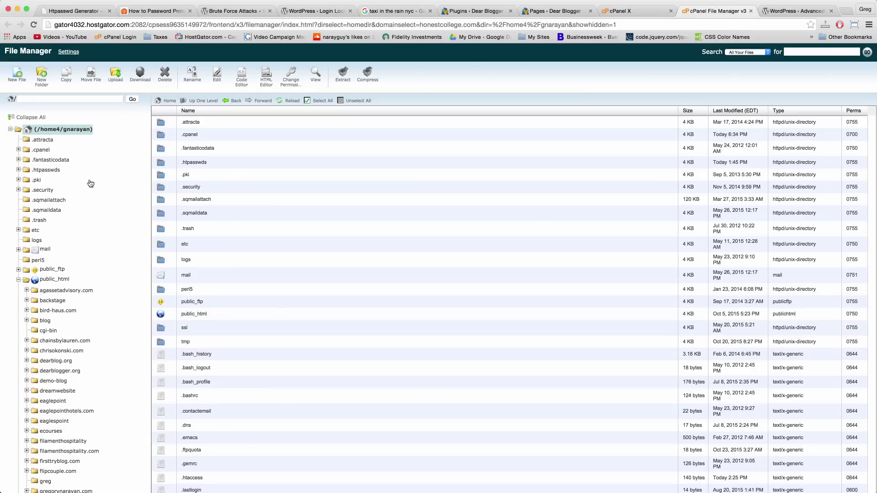
pyautogui.click(59, 130)
pyautogui.click(160, 164)
pyautogui.doubleClick(160, 165)
pyautogui.doubleClick(160, 122)
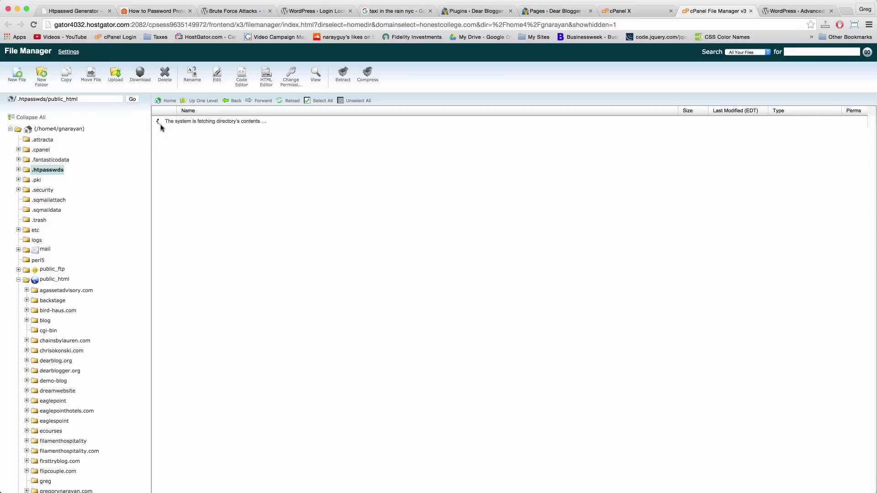
pyautogui.doubleClick(160, 123)
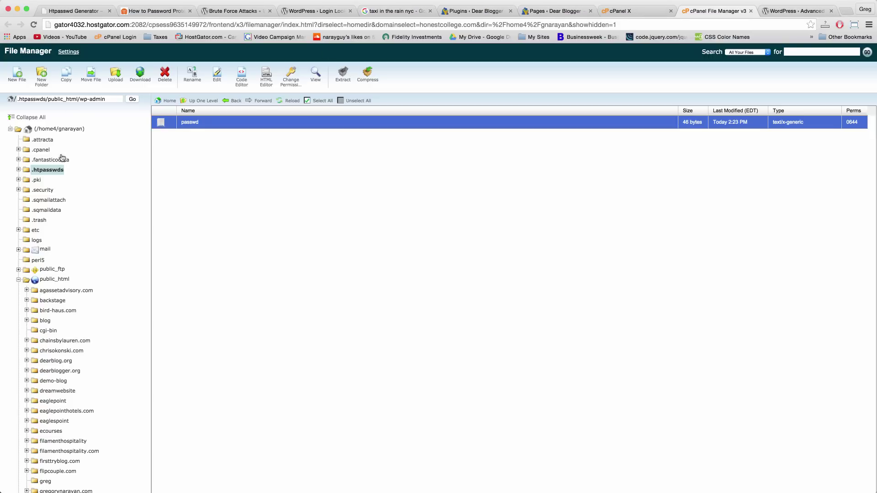
# Open dearblogger.org's wp-admin folder and reselect its 178-byte .htaccess file.
pyautogui.click(72, 130)
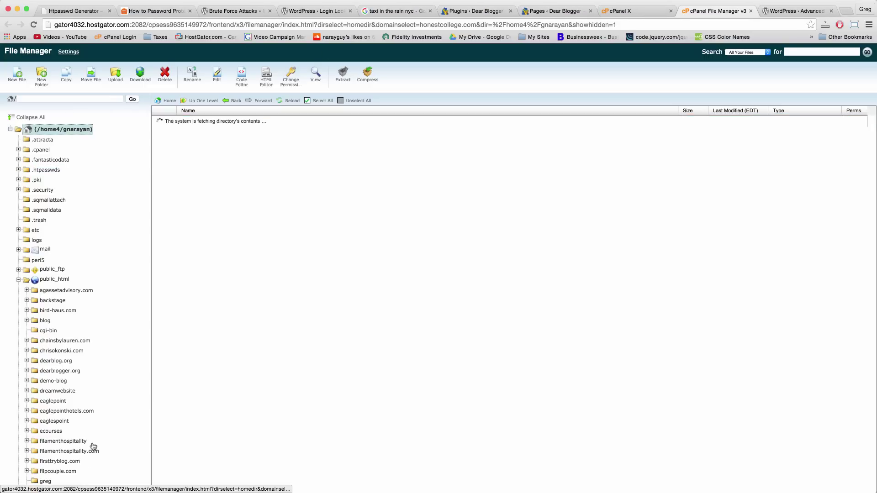
pyautogui.click(59, 370)
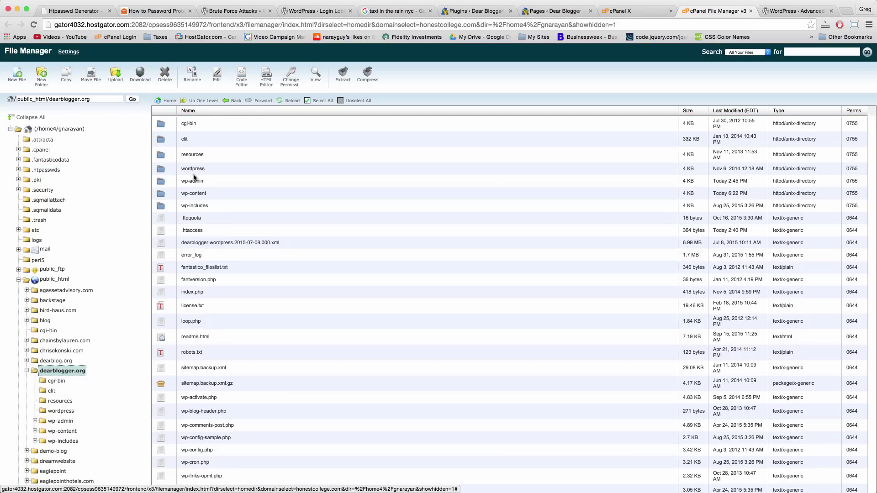
pyautogui.click(189, 181)
pyautogui.doubleClick(172, 184)
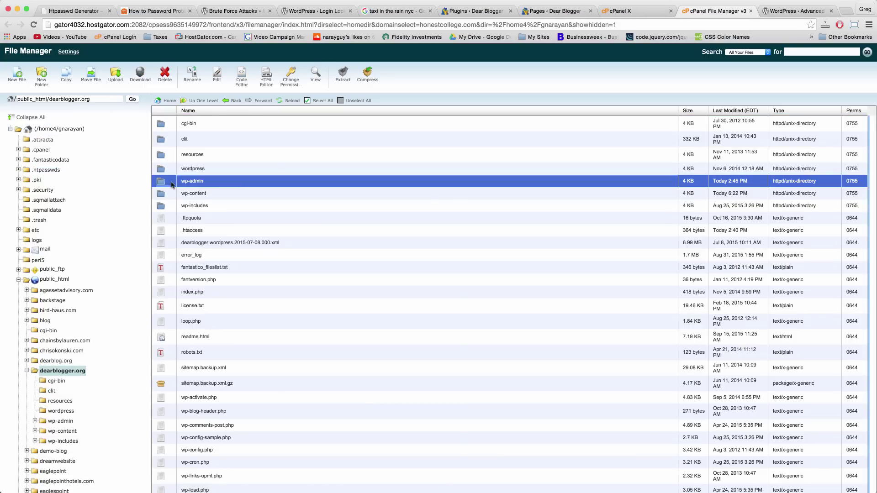
pyautogui.click(199, 222)
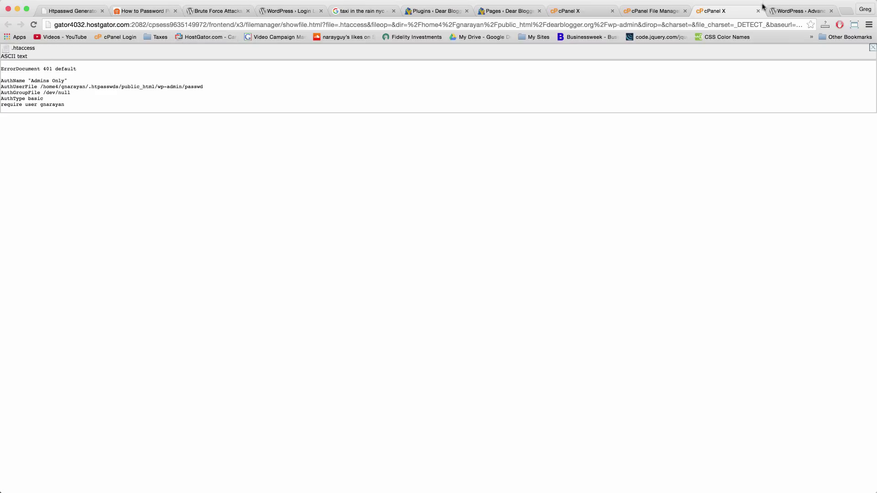
pyautogui.click(758, 11)
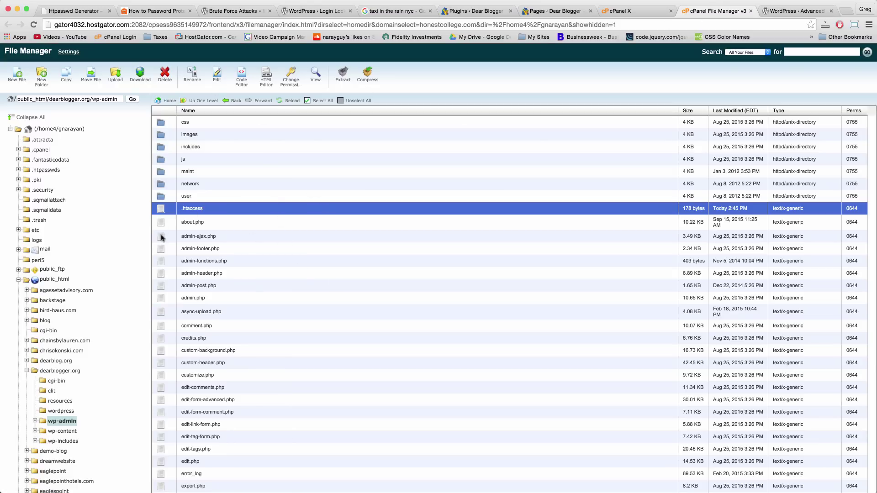
pyautogui.click(162, 208)
pyautogui.click(164, 209)
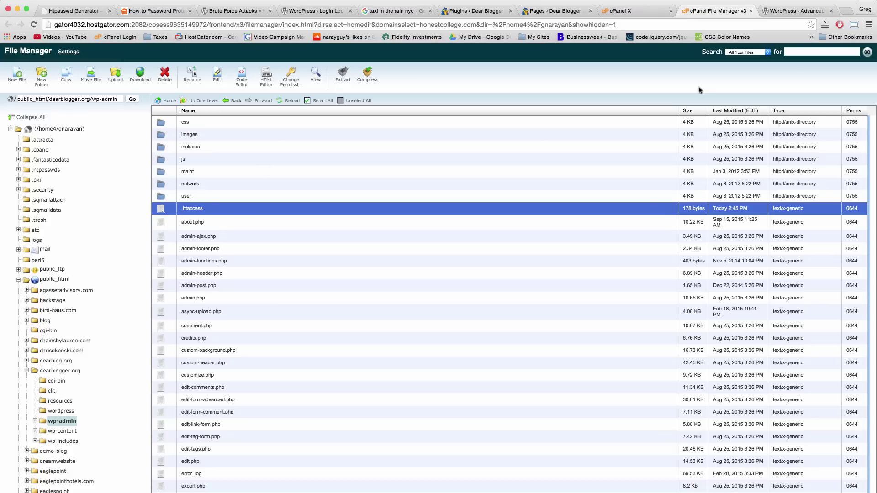
# Load dearblogger.org/wp-admin in a new private browsing window.
pyautogui.press('super+n')
pyautogui.write('dearblogger.org')
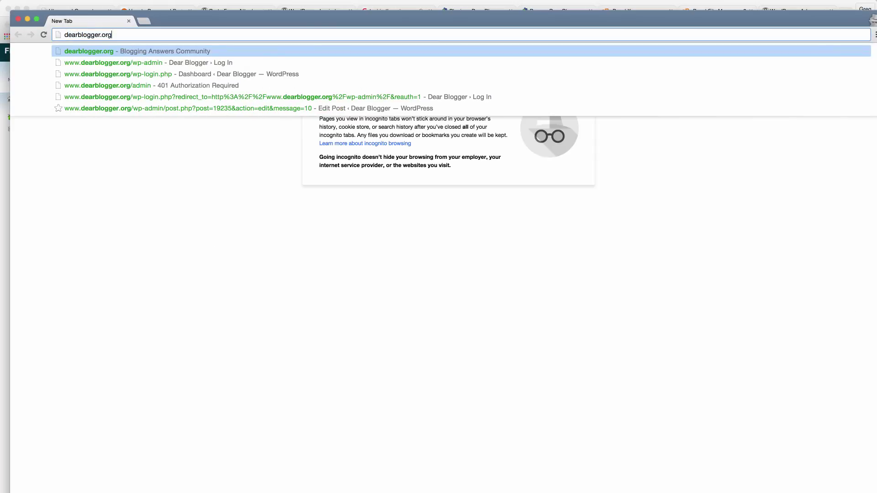
pyautogui.write('/wp-')
pyautogui.press('Return')
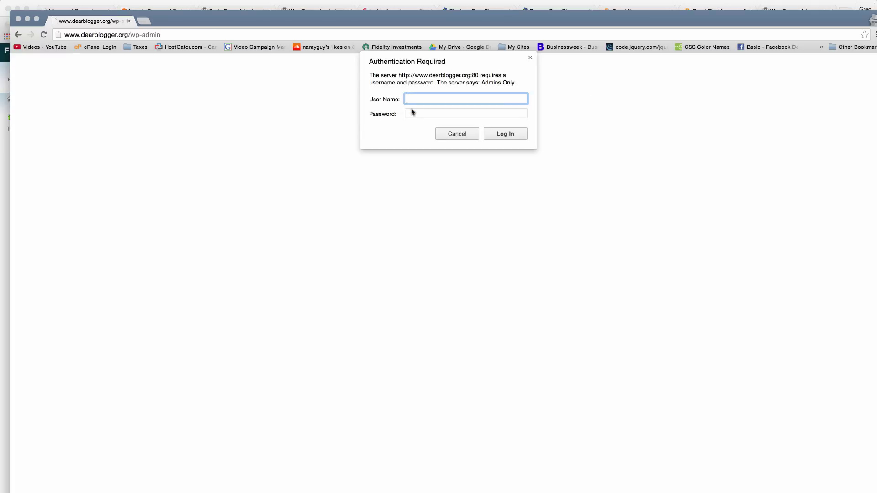
# Fill the Admins Only prompt with the admin account's username and password.
pyautogui.click(411, 112)
pyautogui.click(414, 104)
pyautogui.click(418, 113)
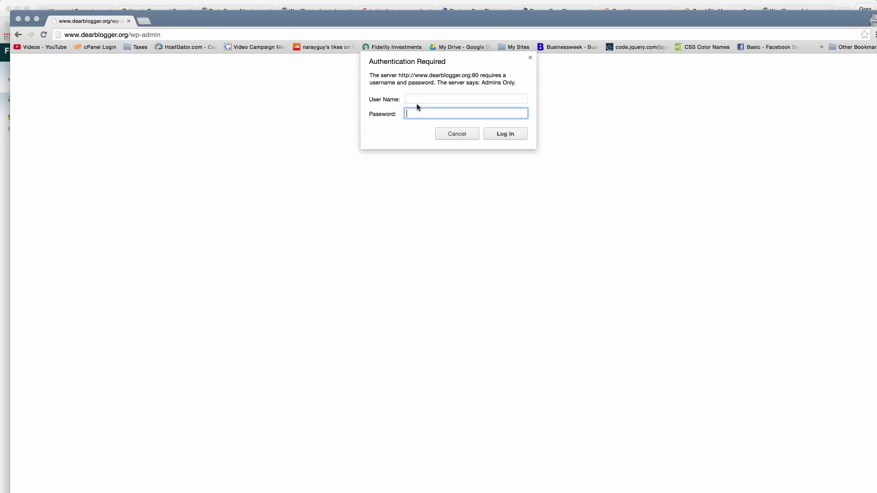
pyautogui.click(417, 98)
pyautogui.write('gna')
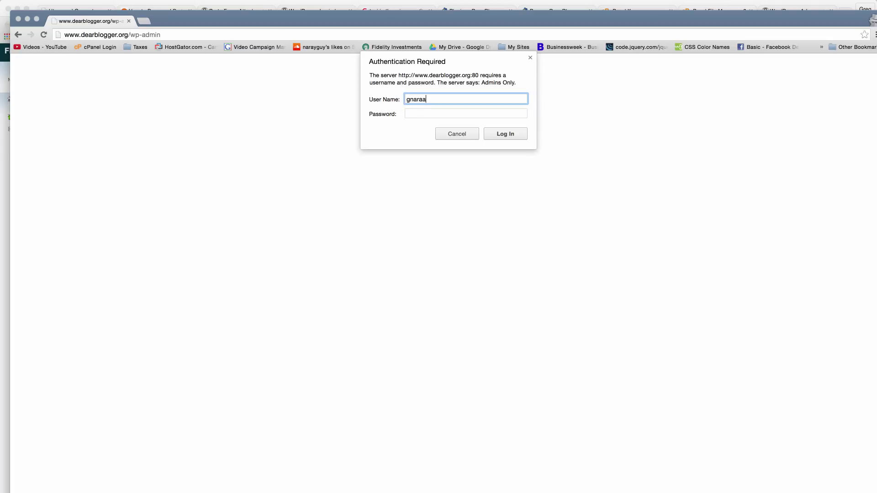
pyautogui.write('rayan')
pyautogui.click(411, 113)
pyautogui.write('•••')
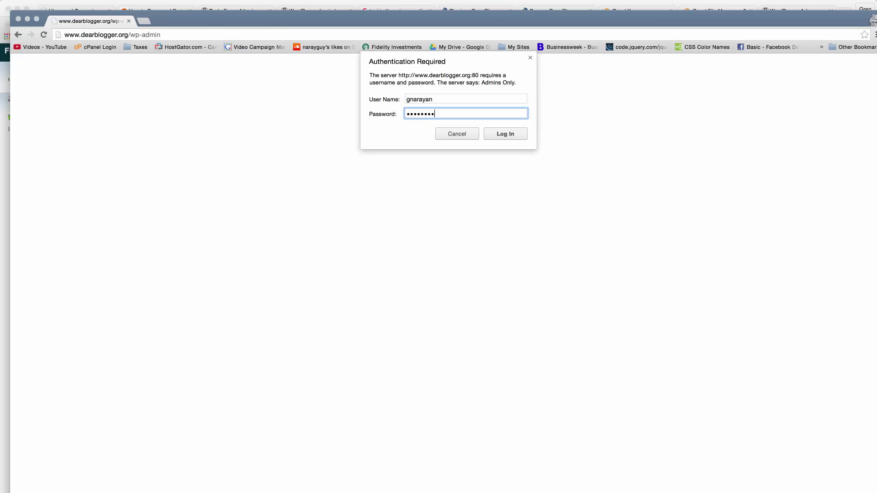
pyautogui.doubleClick(419, 110)
pyautogui.click(436, 115)
pyautogui.doubleClick(421, 114)
pyautogui.click(57, 8)
# Recheck the admin username's generated .htpasswd entry in the Htpasswd Generator.
pyautogui.click(8, 25)
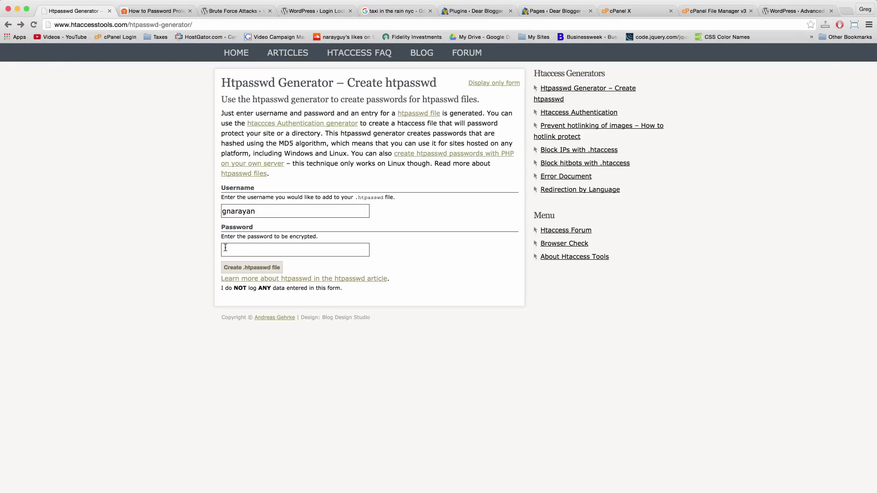
pyautogui.click(226, 249)
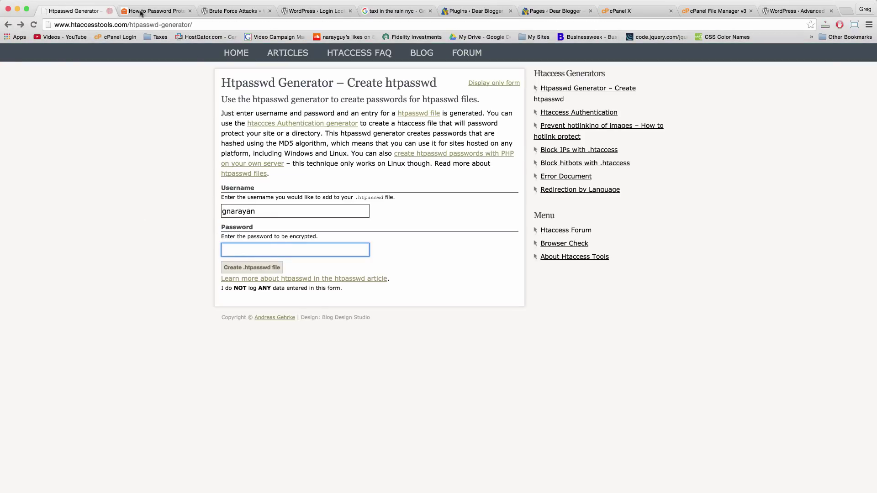
pyautogui.click(20, 25)
pyautogui.click(315, 229)
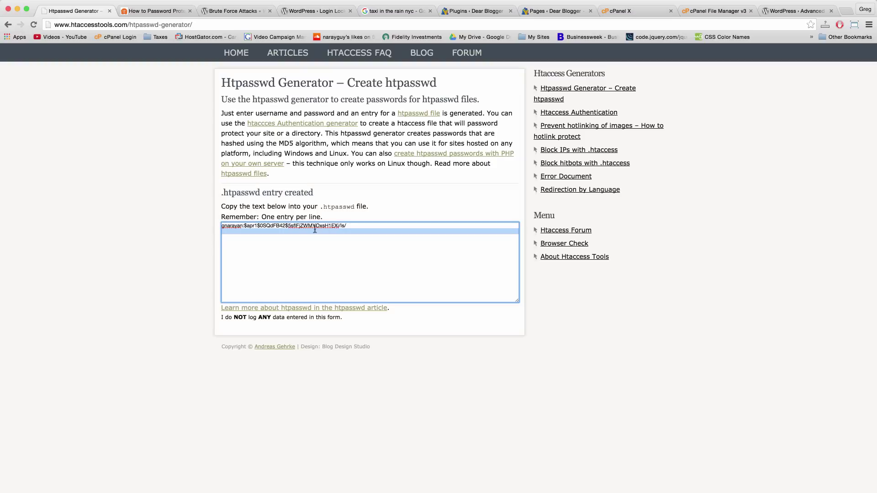
pyautogui.click(351, 228)
pyautogui.click(7, 25)
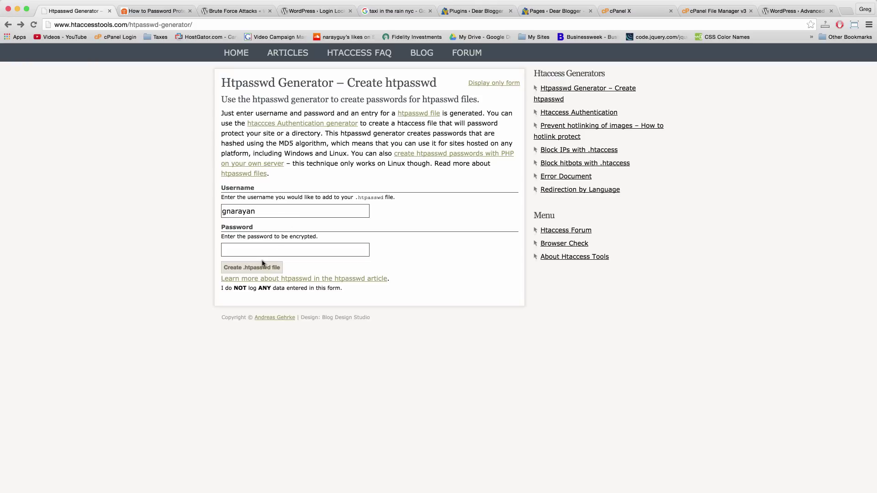
pyautogui.click(237, 246)
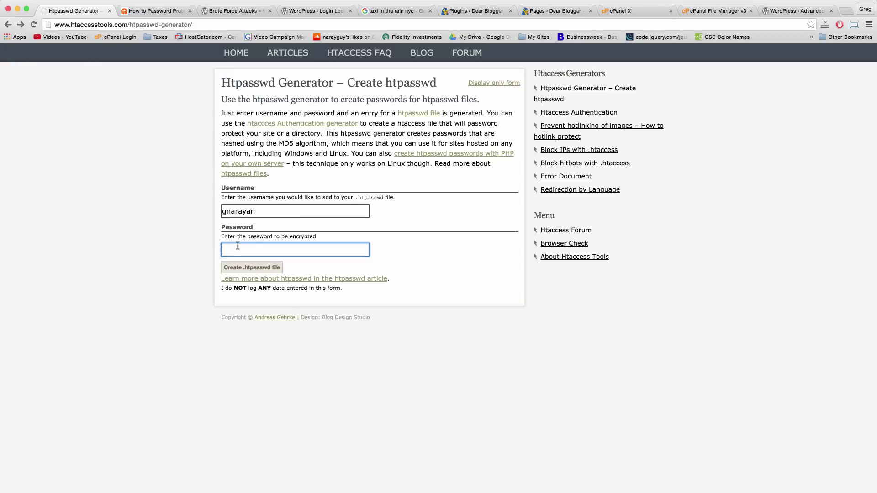
# Pass through the plugin and Pages tabs, then show all windows to find the private window.
pyautogui.click(787, 13)
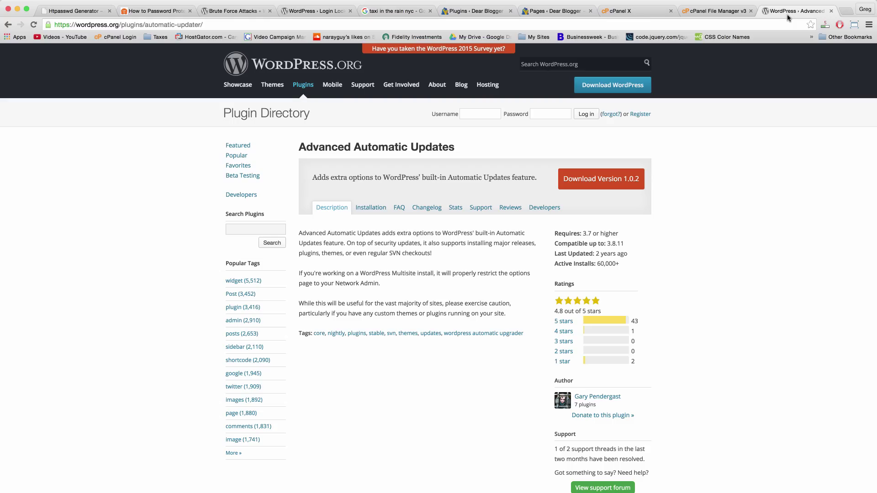
pyautogui.click(569, 14)
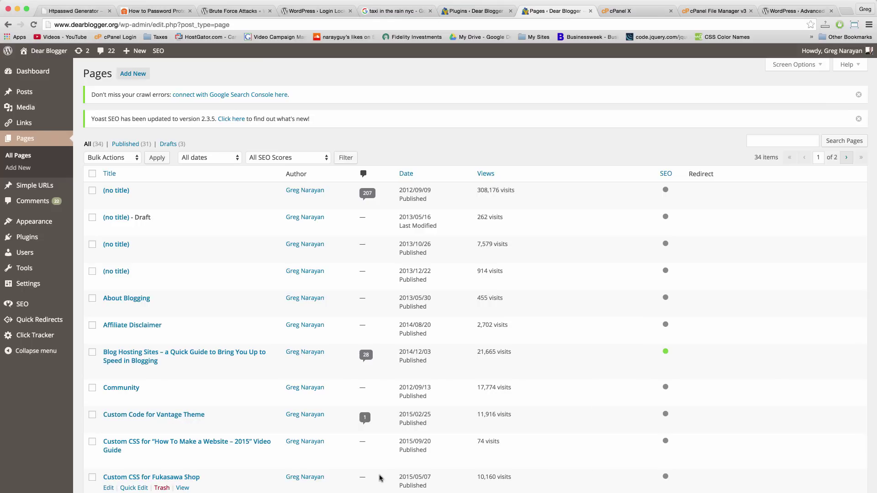
pyautogui.hotkey('ctrl', 'Up')
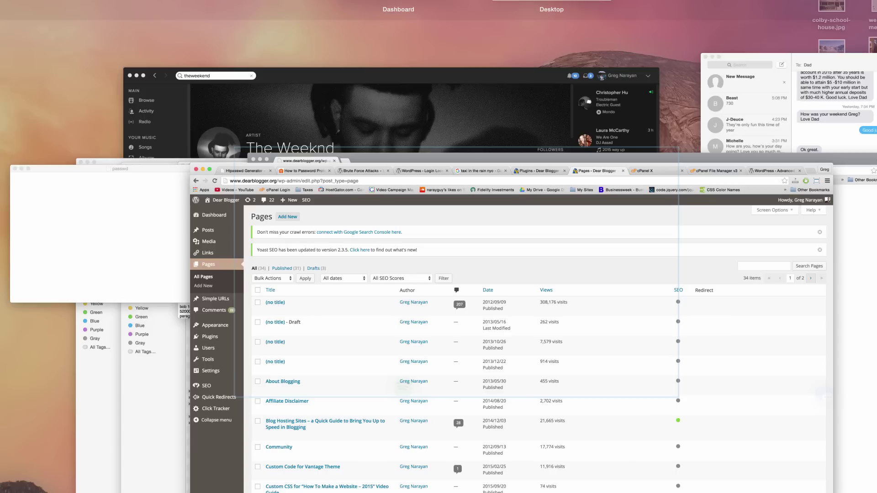
# Submit the Admins Only prompt, then log in to WordPress with the admin username and password.
pyautogui.click(813, 333)
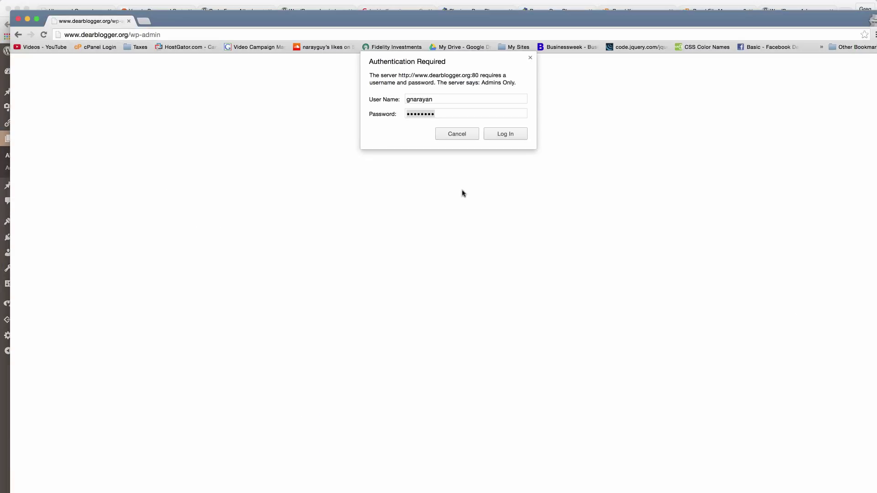
pyautogui.click(496, 133)
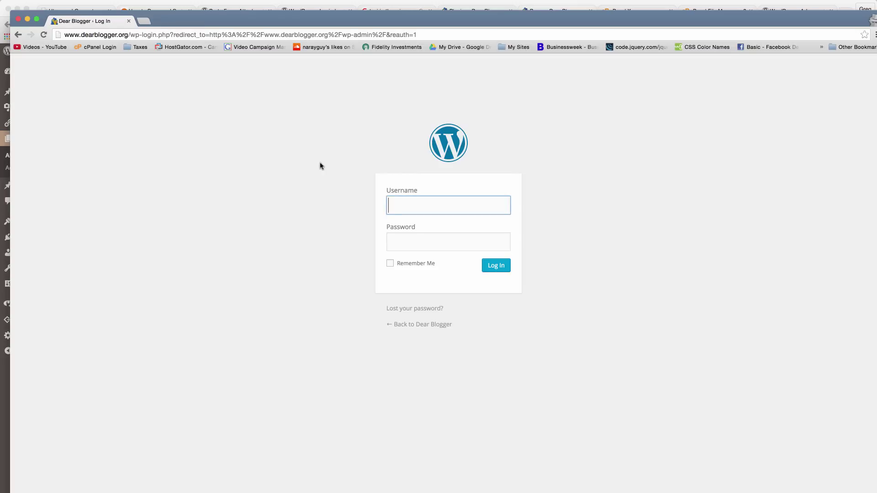
pyautogui.write('gnar')
pyautogui.press('Down')
pyautogui.press('Return')
pyautogui.press('Tab')
pyautogui.write('******')
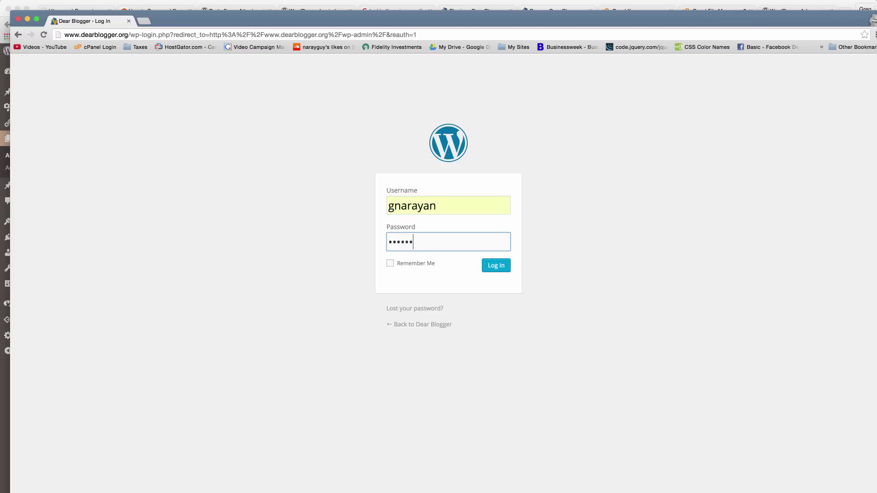
pyautogui.write('***')
pyautogui.press('Return')
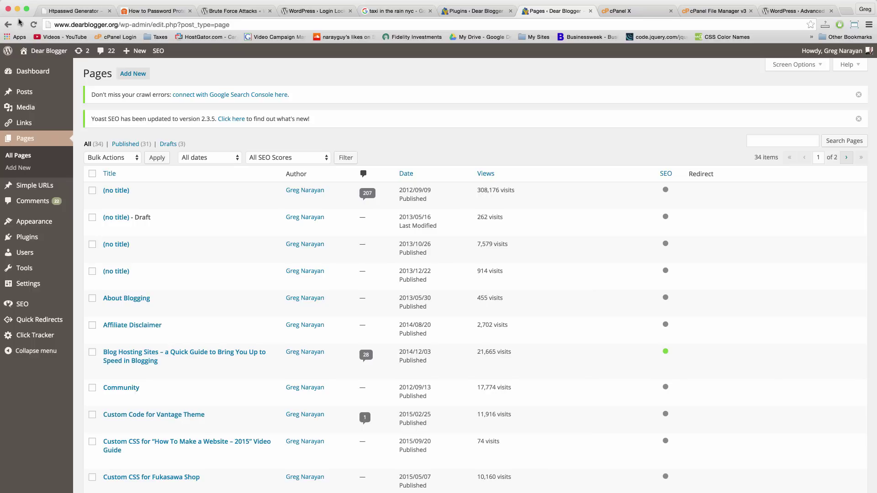
# Close the private dashboard window, read through the Brute Force Attacks guide, then return to Login LockDown.
pyautogui.click(18, 19)
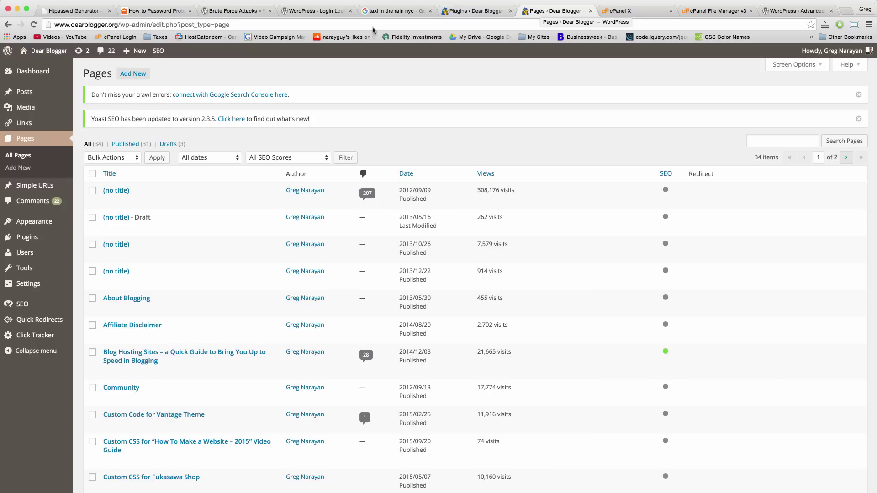
pyautogui.click(303, 12)
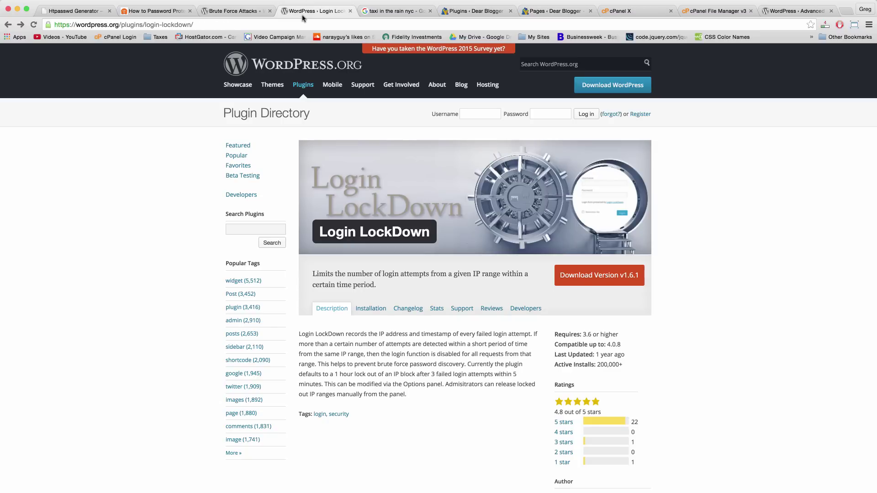
pyautogui.click(238, 11)
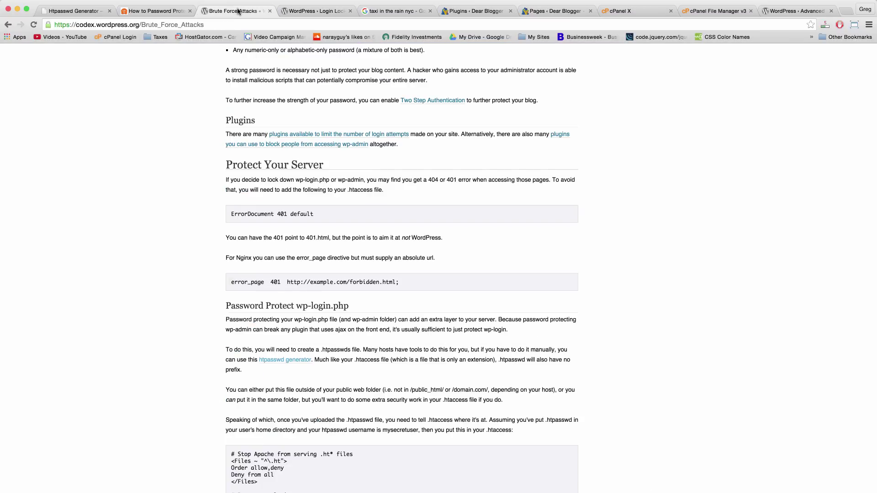
pyautogui.scroll(-6, 360, 260)
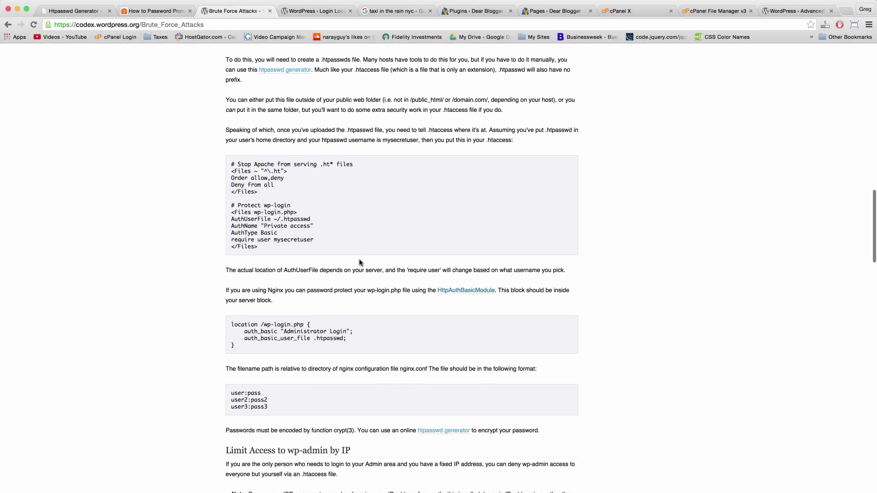
pyautogui.scroll(-8, 359, 262)
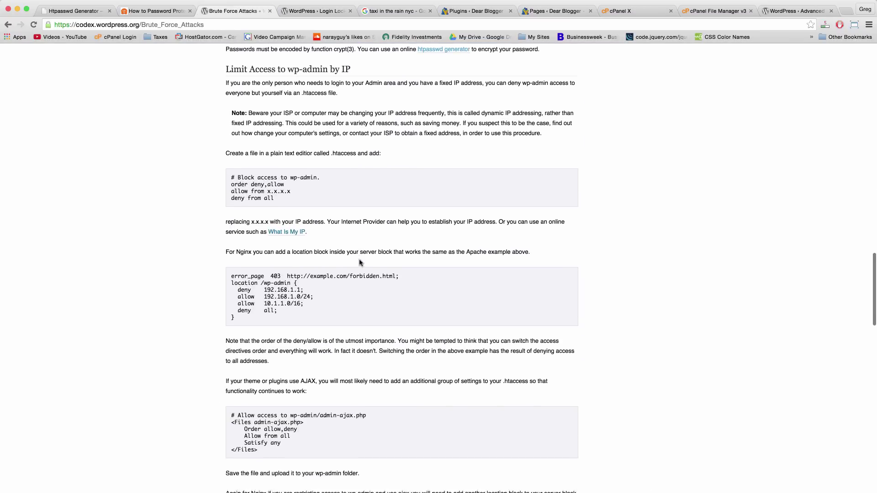
pyautogui.scroll(-8, 360, 263)
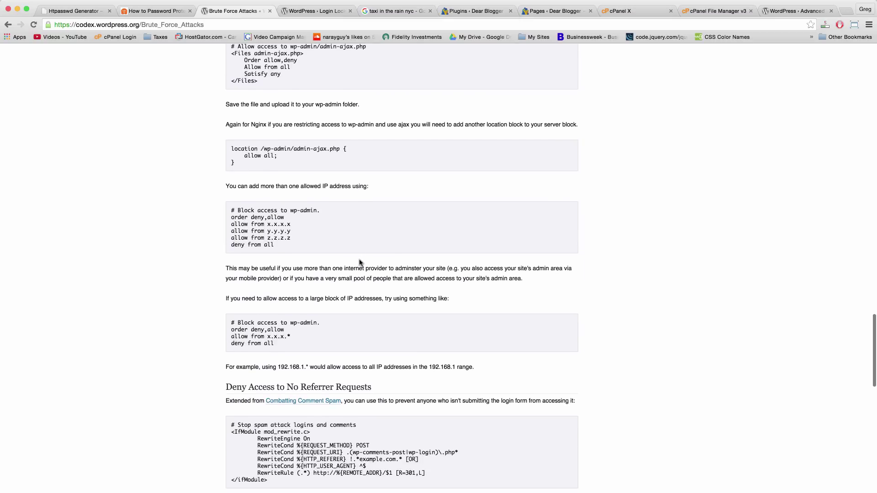
pyautogui.scroll(-5, 366, 336)
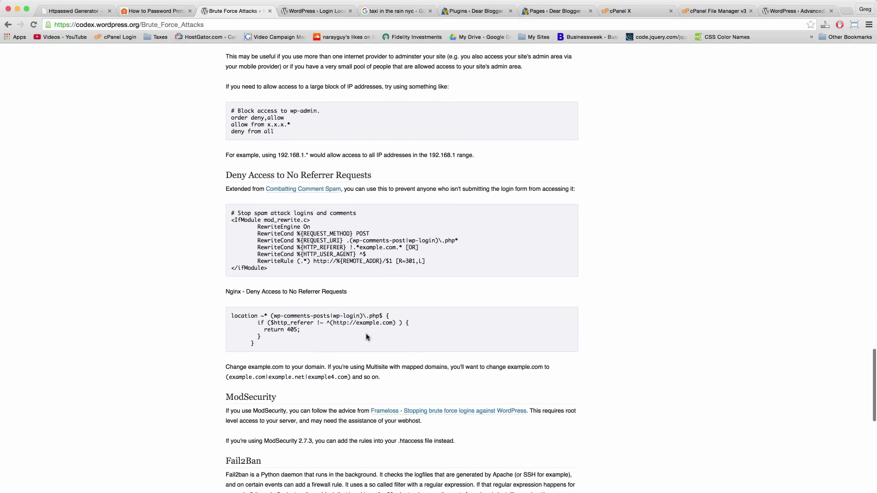
pyautogui.scroll(20, 367, 337)
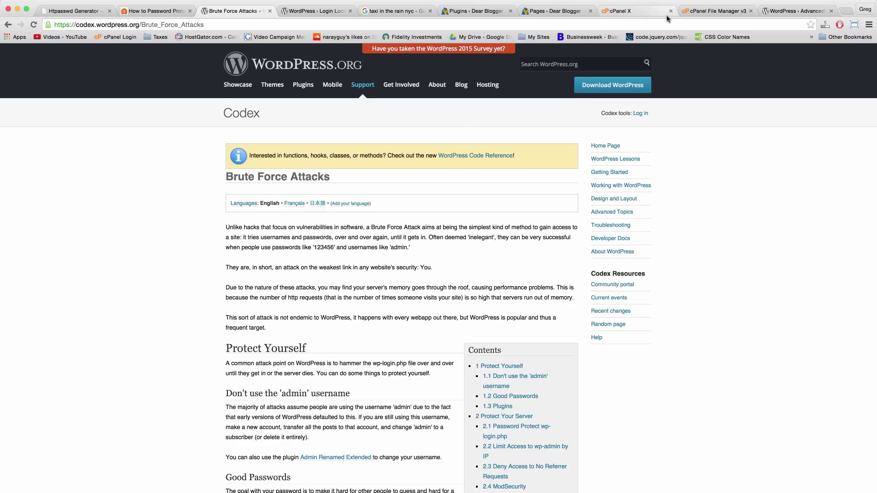
pyautogui.click(321, 14)
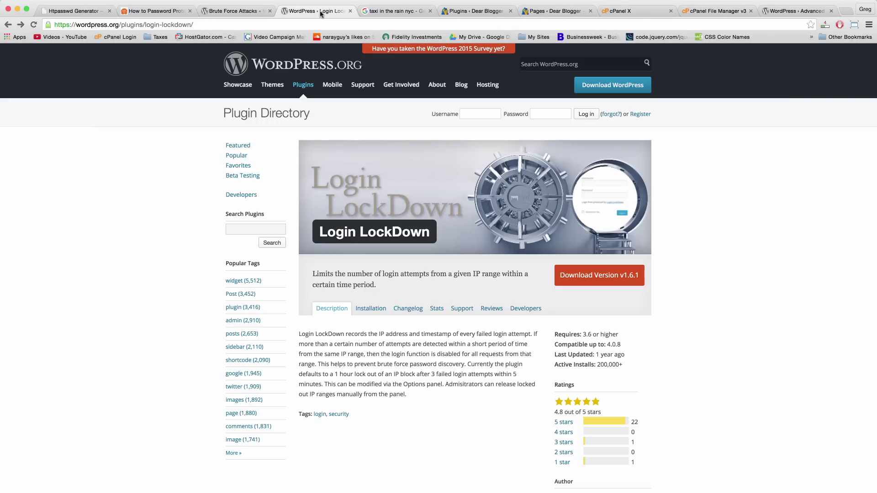